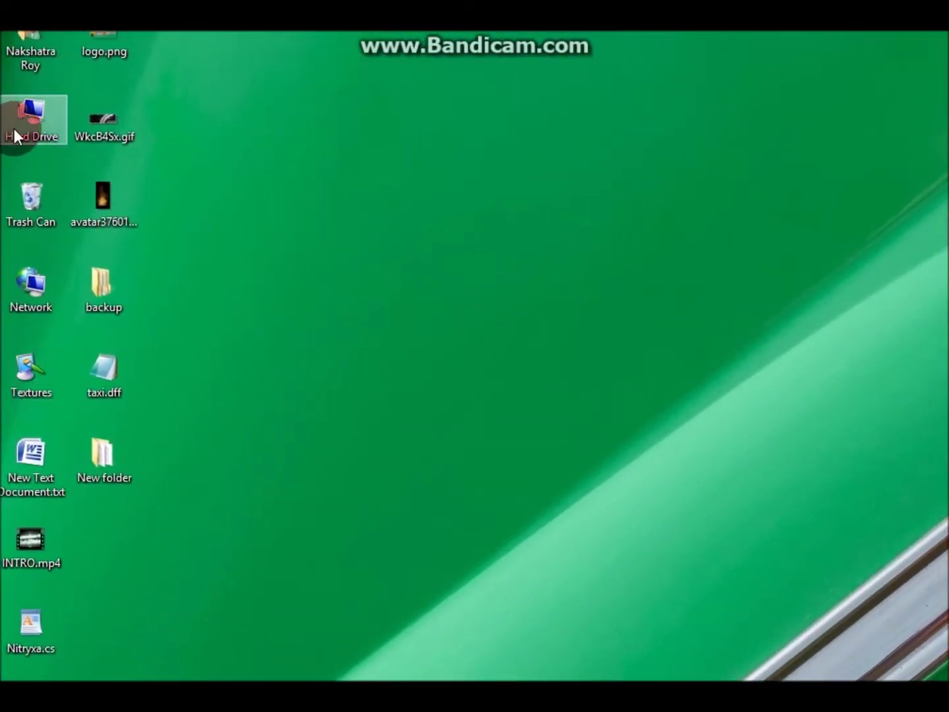
Maximize Hard Drive and open the Grand Theft Auto 4 Vice City folder on DVD drive H:.
double_click(14, 128)
double_click(507, 41)
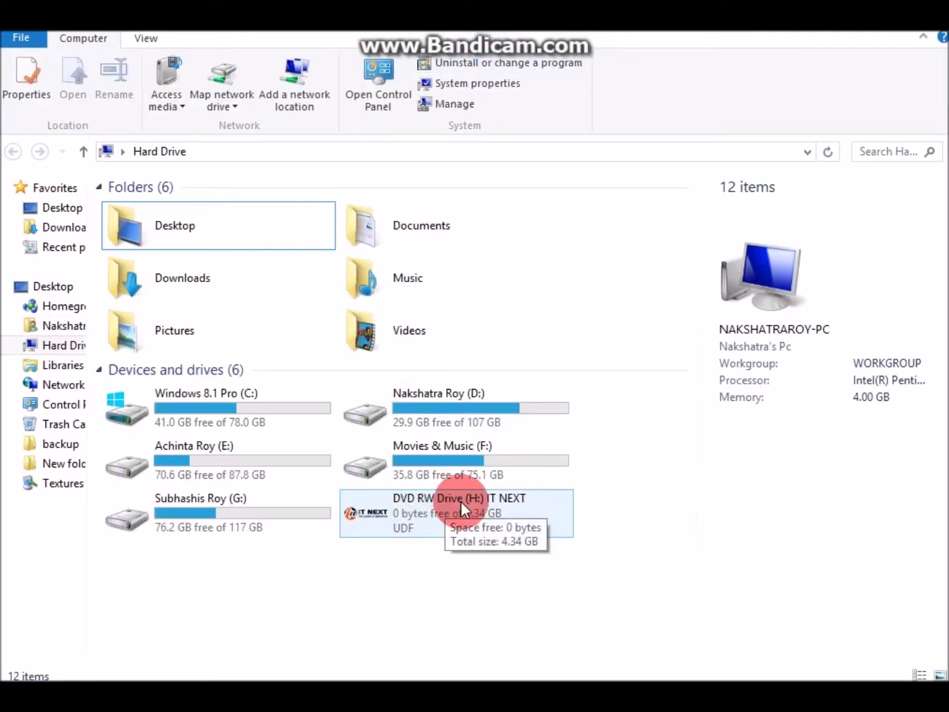
click(16, 344)
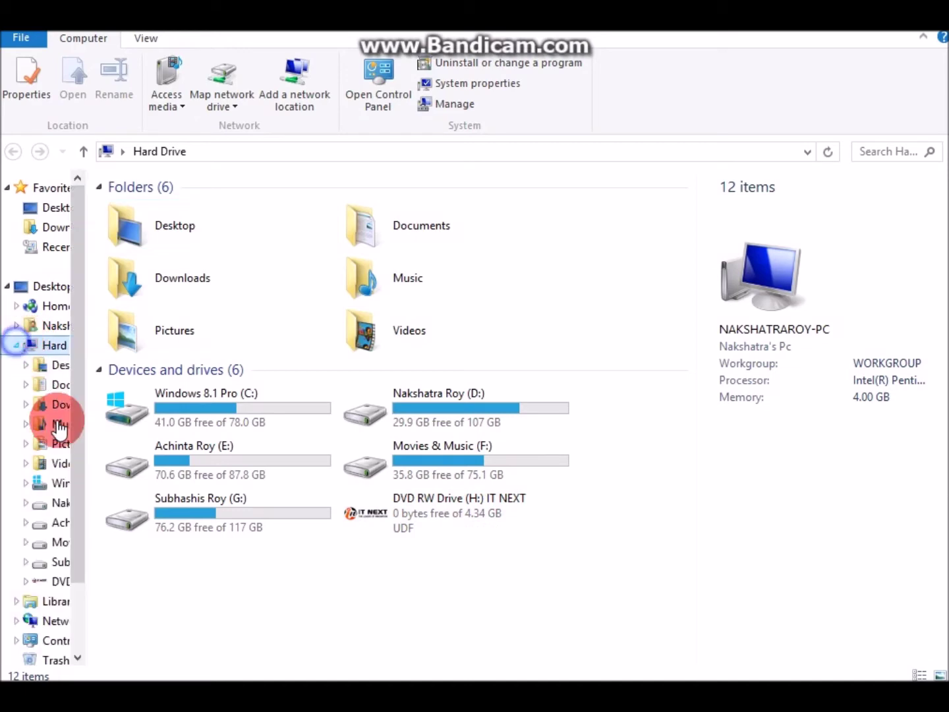
drag(81, 426, 76, 587)
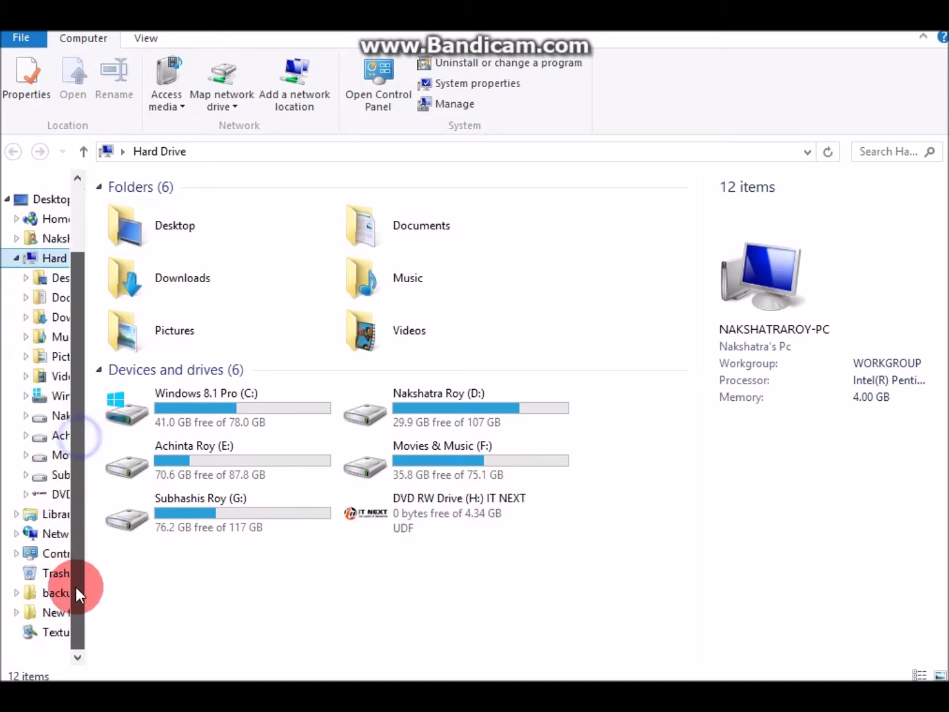
click(40, 495)
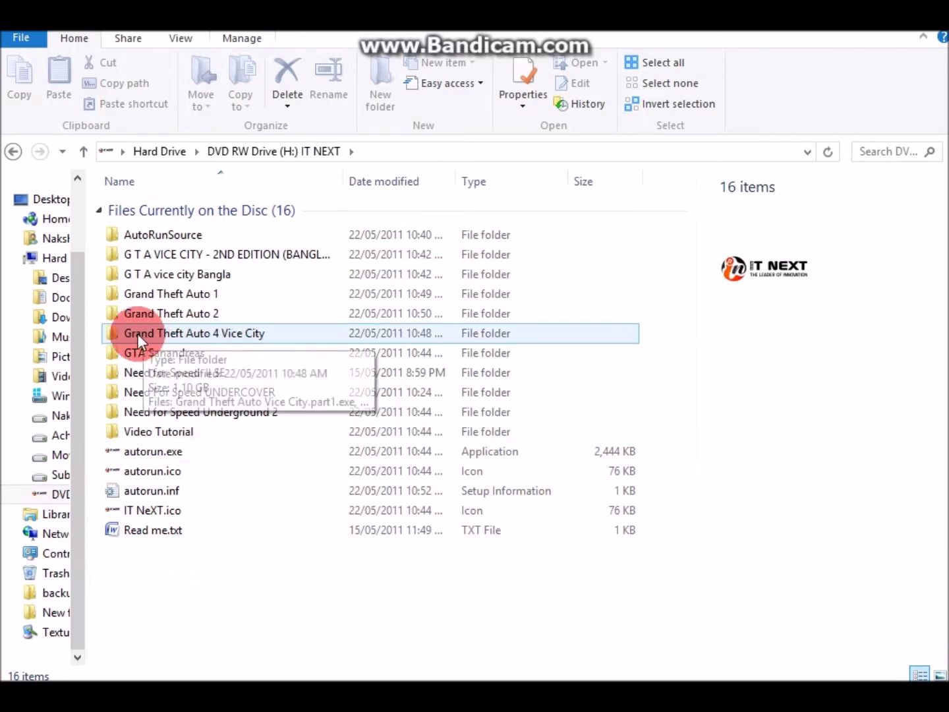
click(298, 330)
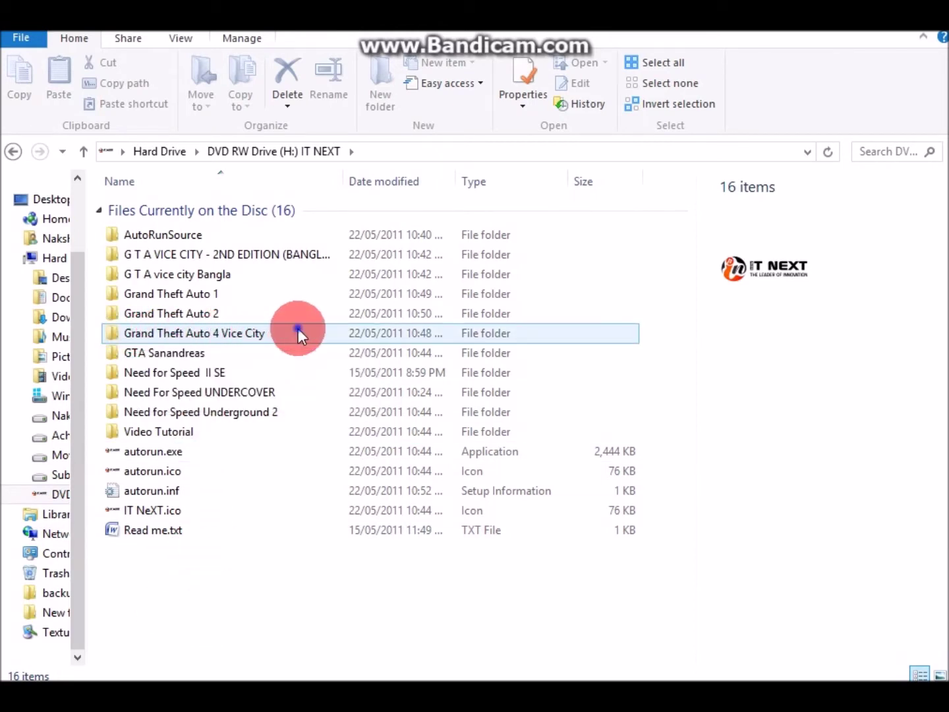
double_click(298, 329)
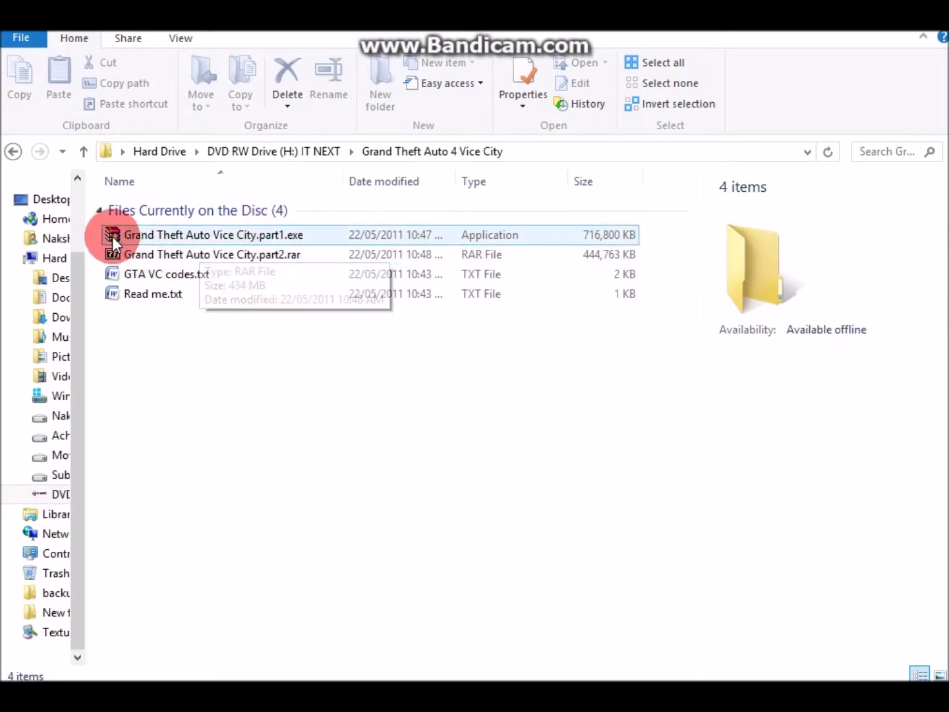
Select part1.exe, part2.rar, GTA VC codes.txt and Read me.txt in turn, ending on part1.exe.
click(461, 234)
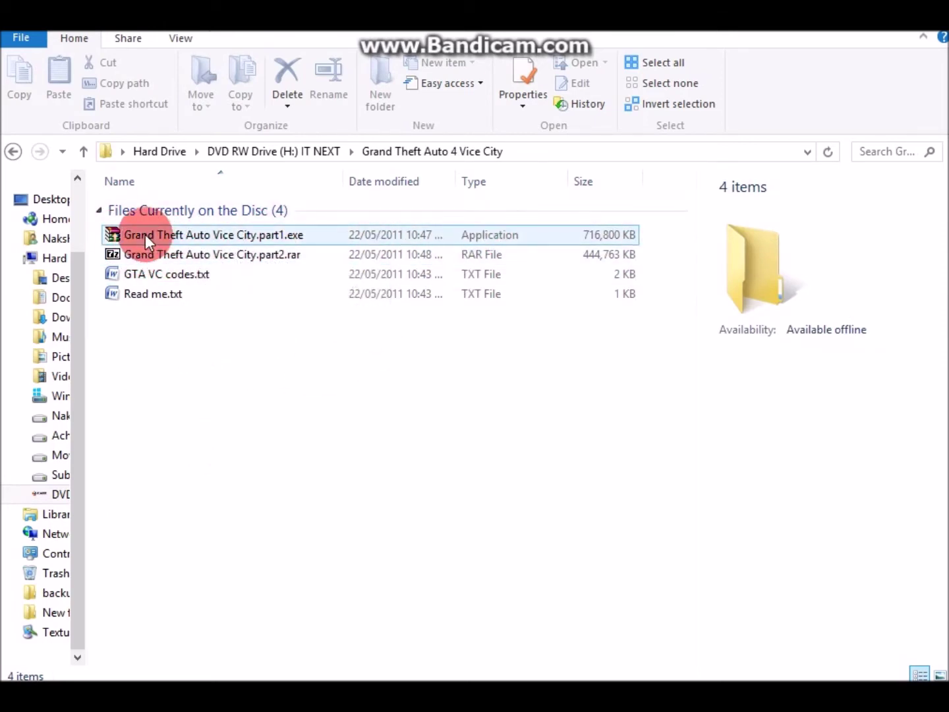
click(240, 258)
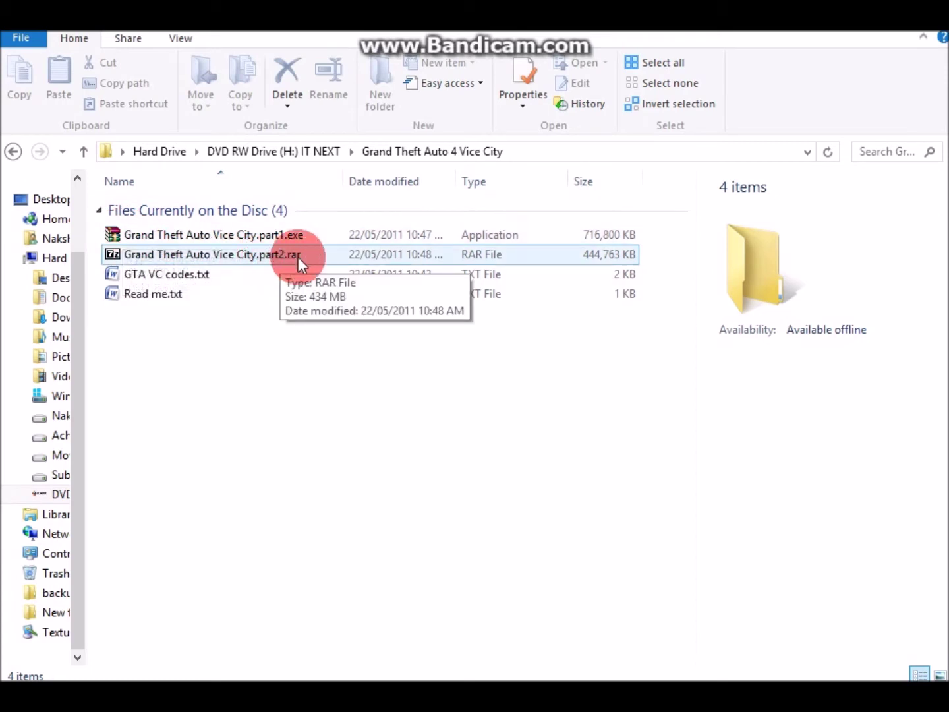
click(228, 276)
click(208, 295)
click(265, 236)
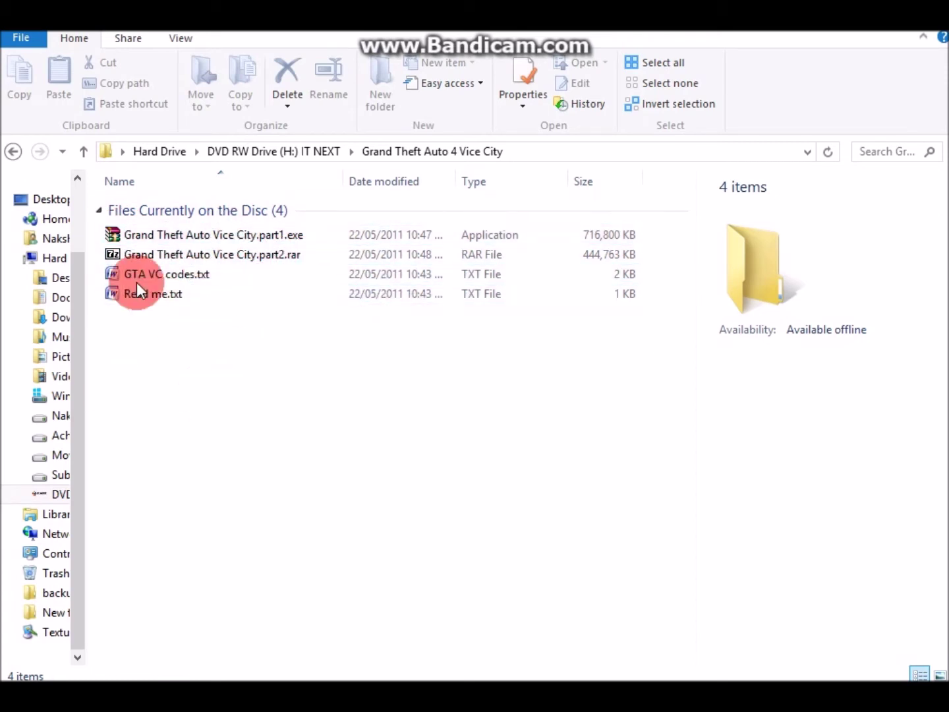
click(207, 254)
click(233, 236)
click(219, 611)
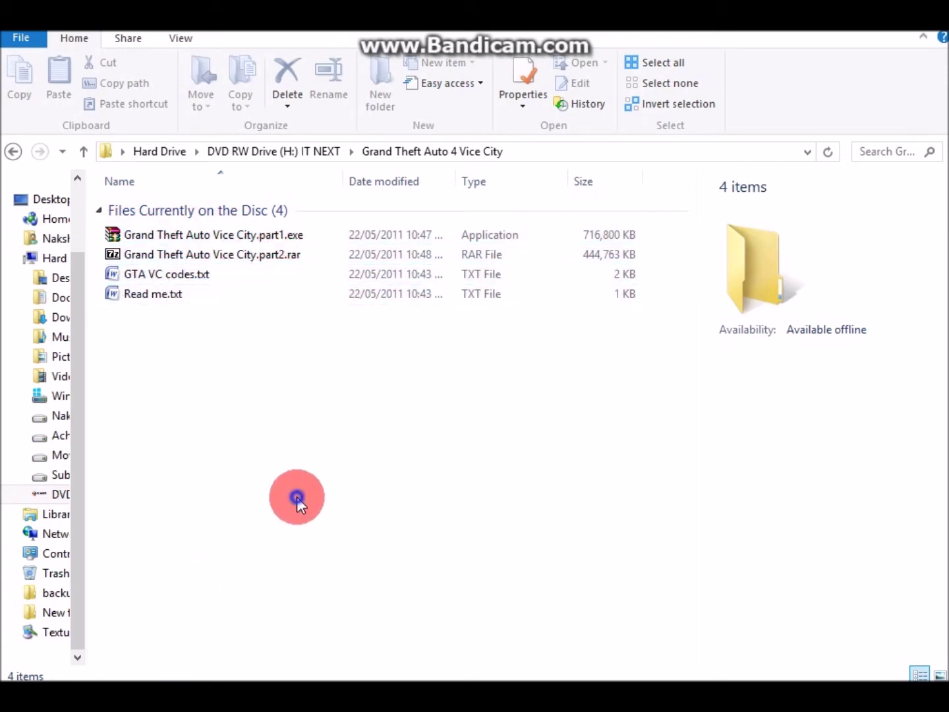
click(281, 234)
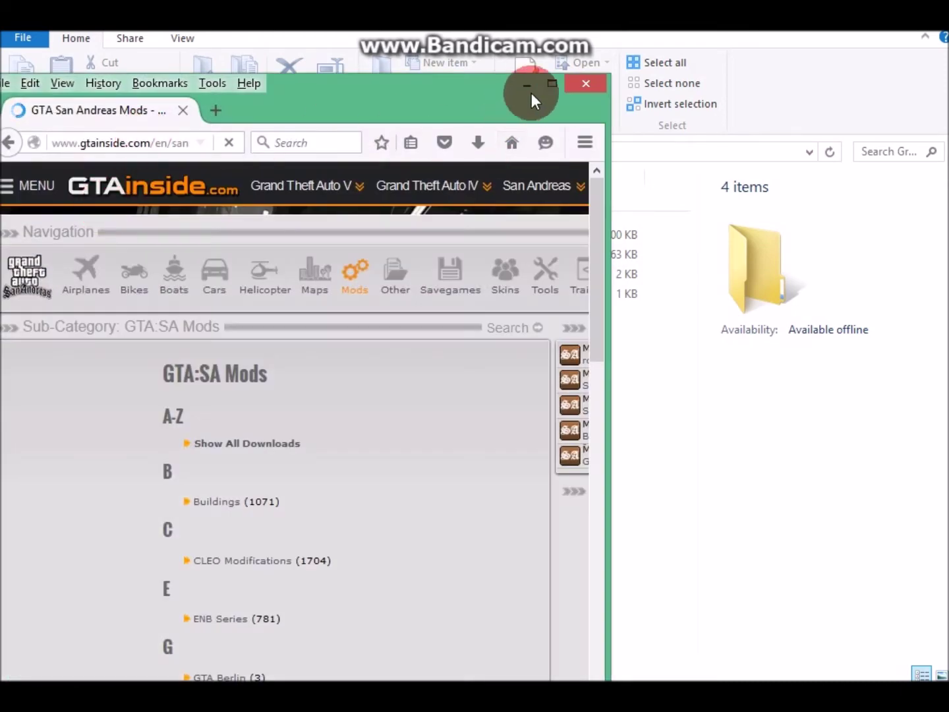
Maximize Firefox and search the web for 7Zip in a new tab.
double_click(531, 93)
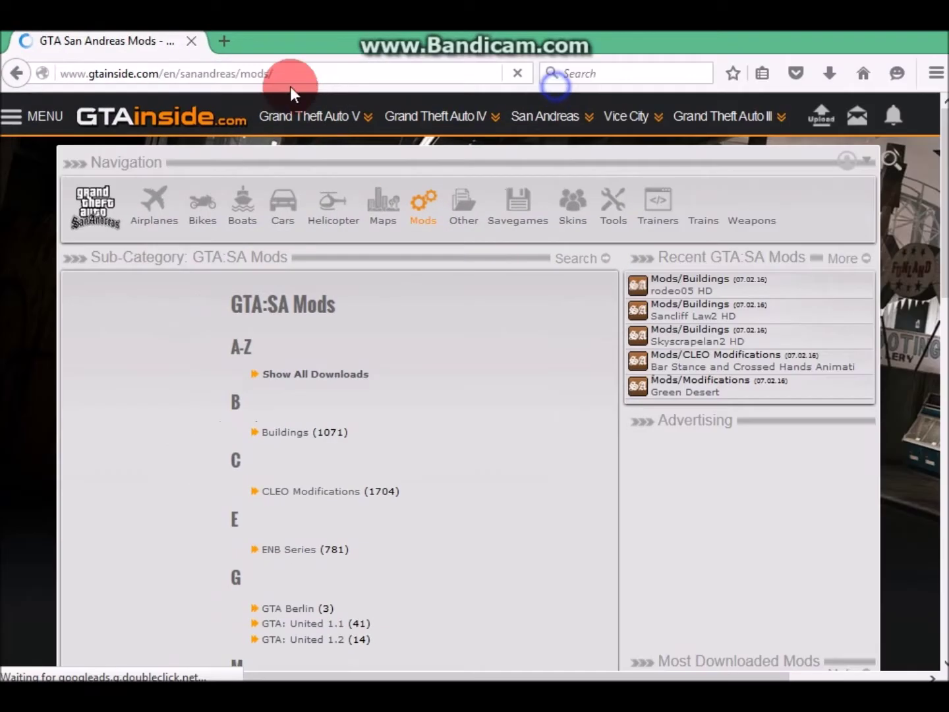
click(232, 45)
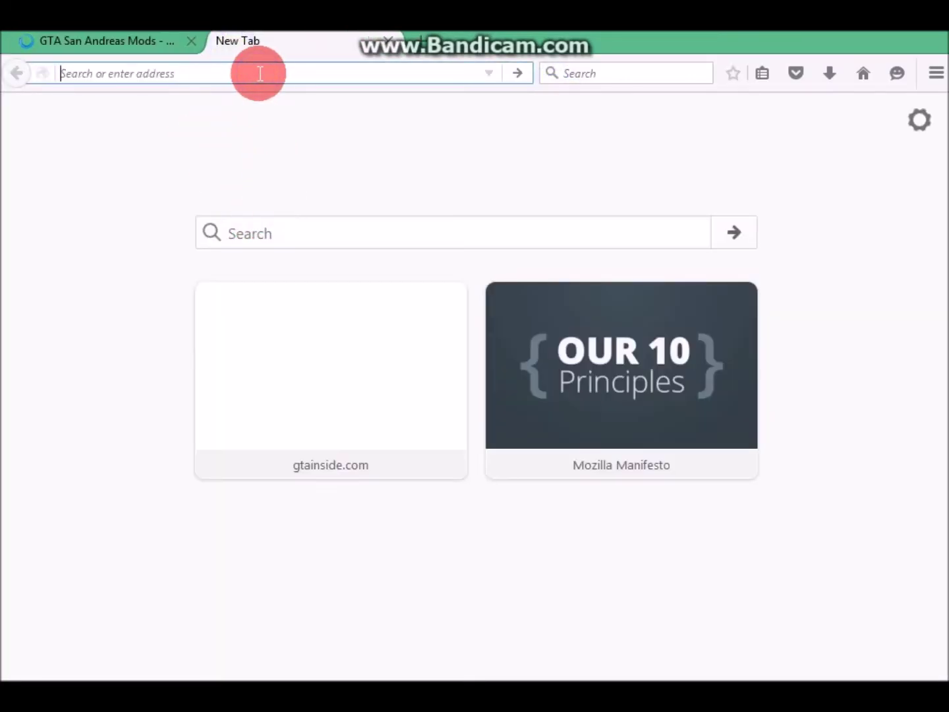
text(7Zi)
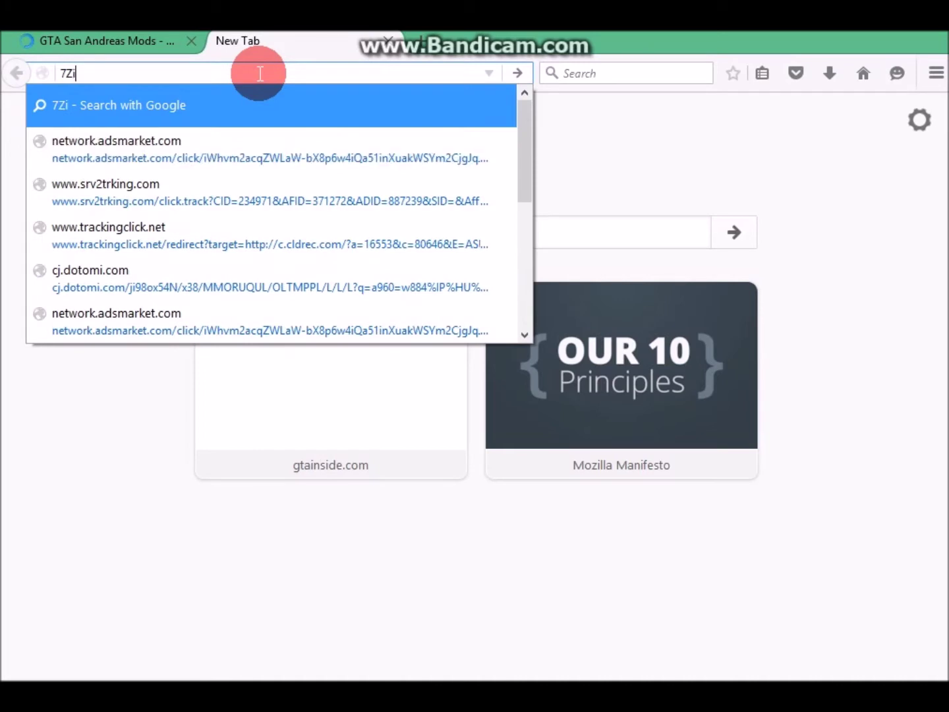
text(p)
key(Return)
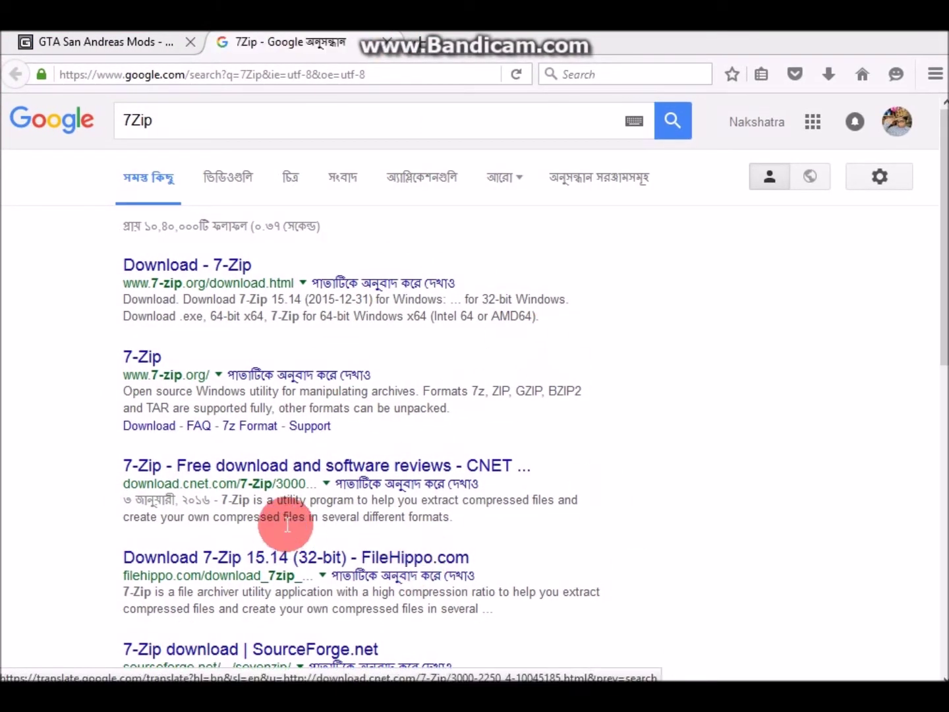
click(301, 137)
In another new tab, search for 'yout' and go to the YouTube site.
click(413, 43)
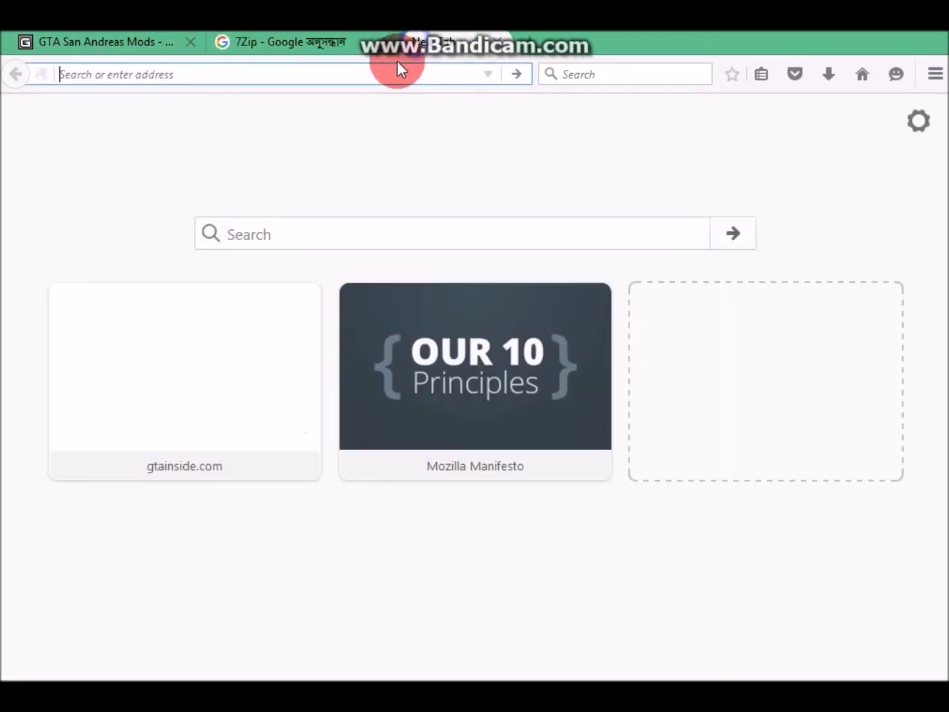
click(341, 79)
text(youtue)
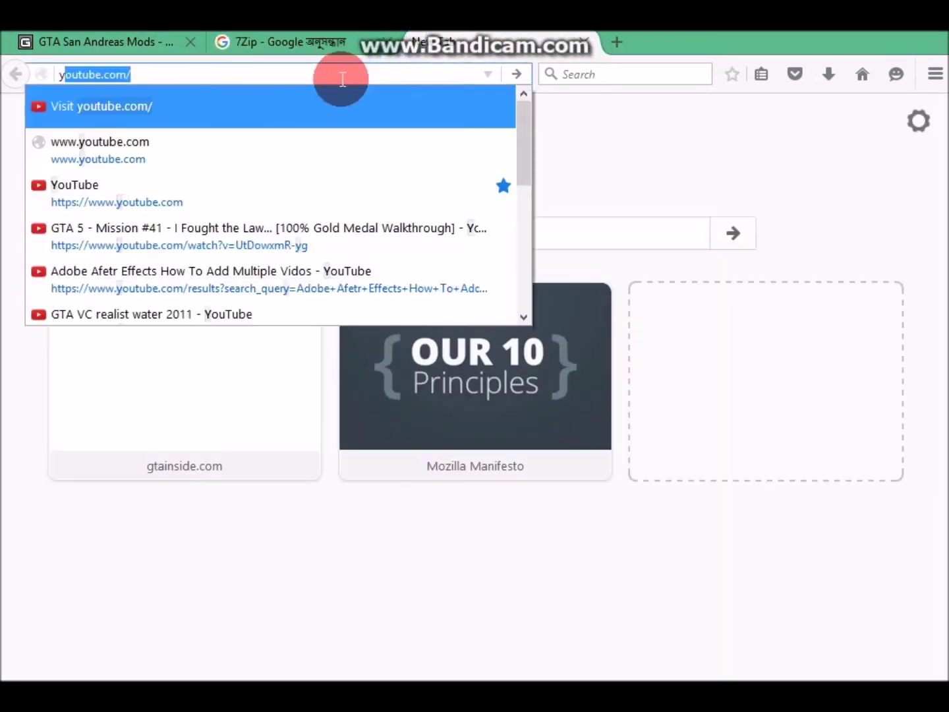
key(Return)
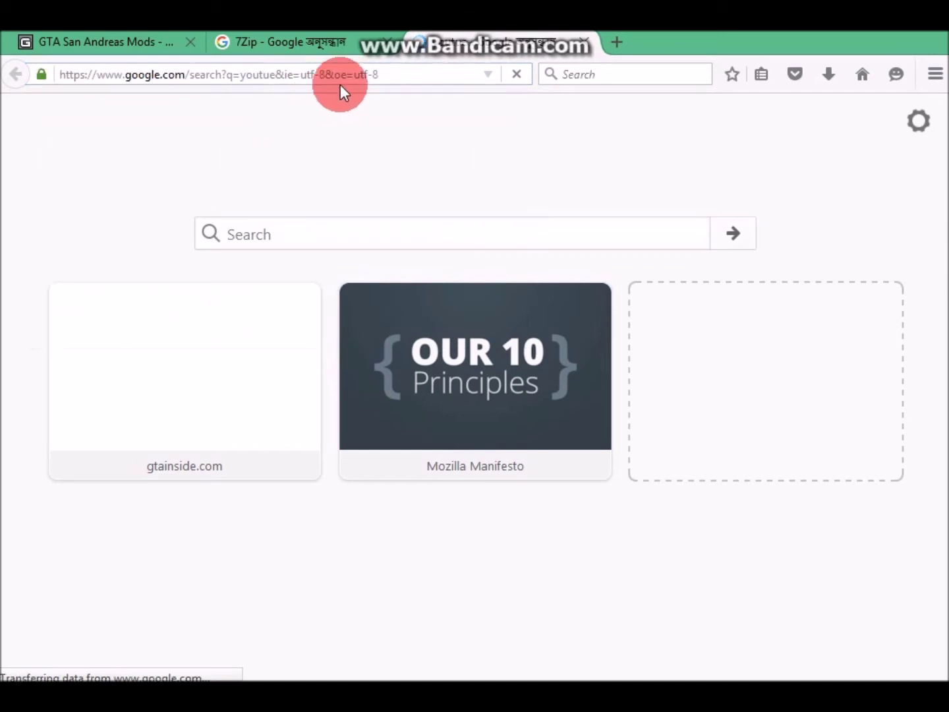
click(211, 270)
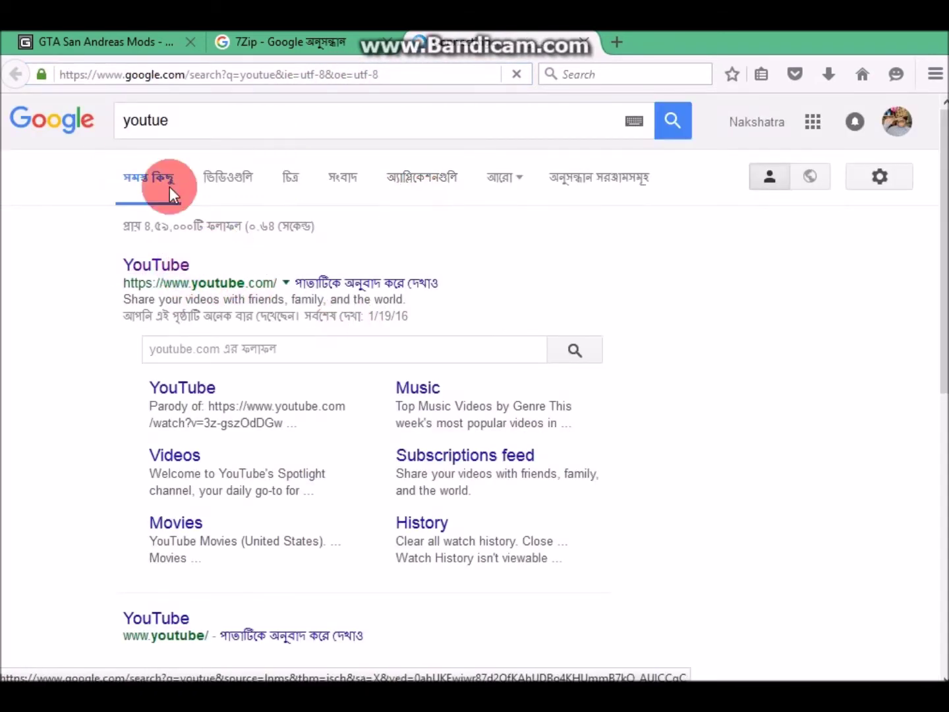
click(356, 72)
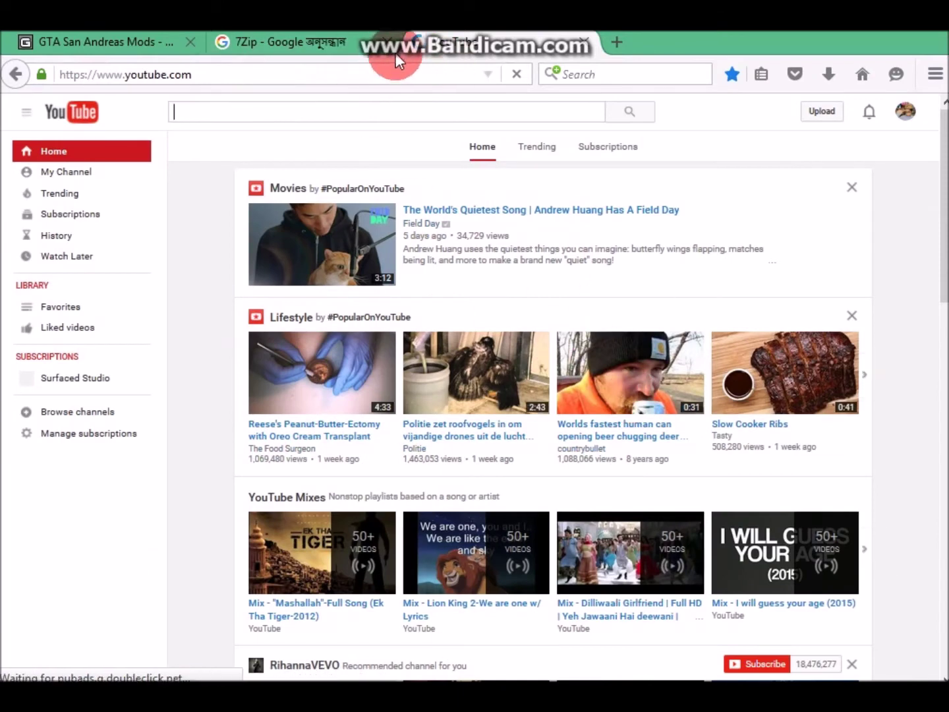
Back on the 7Zip results, open the 'Download - 7-Zip' result.
click(333, 43)
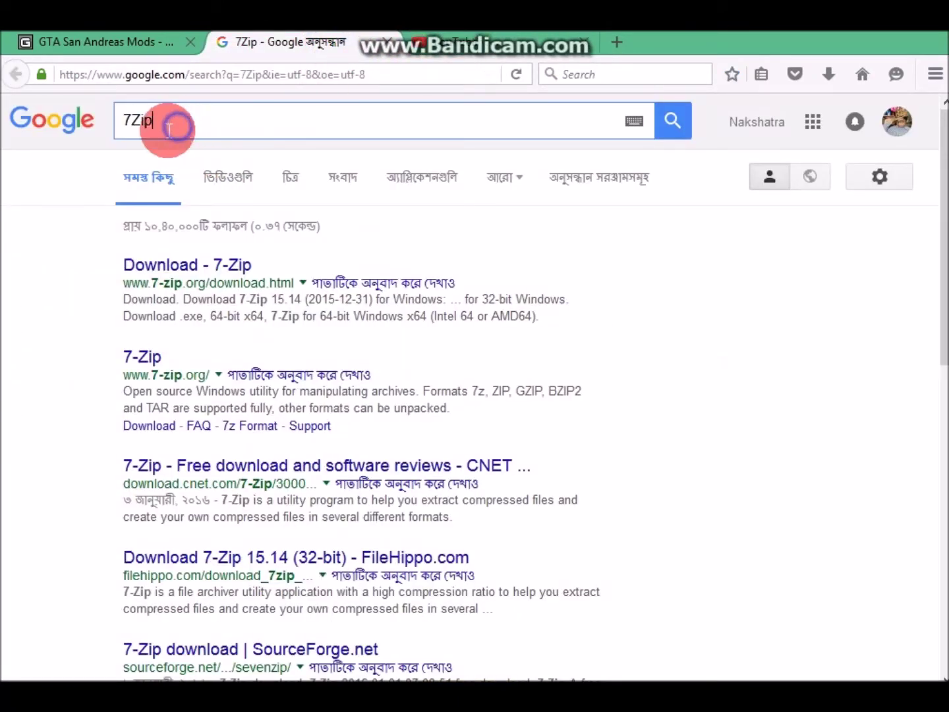
key(Return)
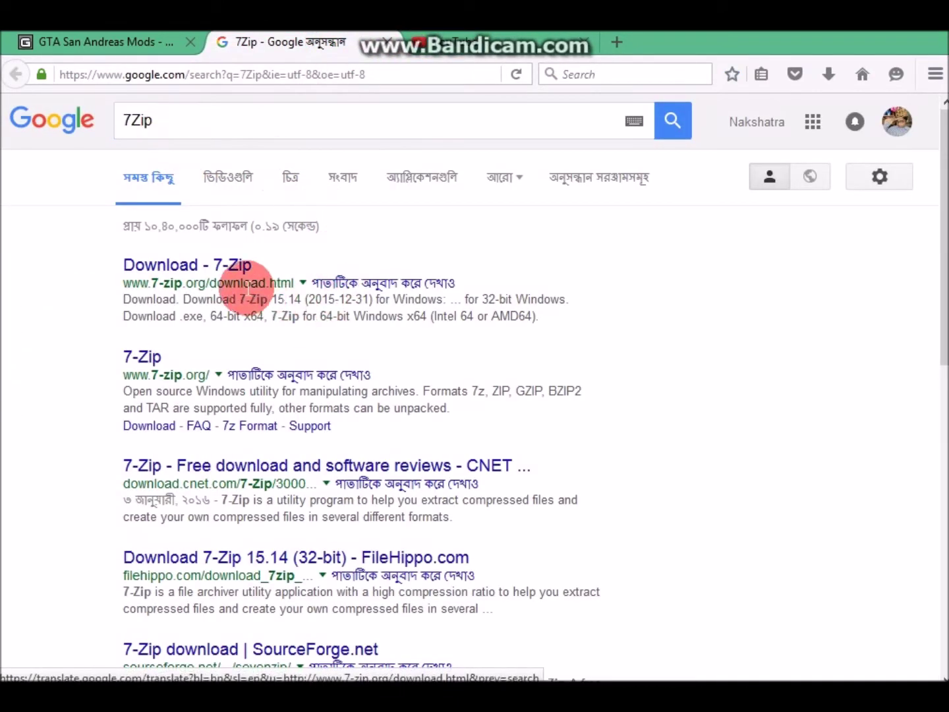
scroll(251, 276, down, 2)
scroll(250, 275, down, 1)
scroll(176, 270, up, 3)
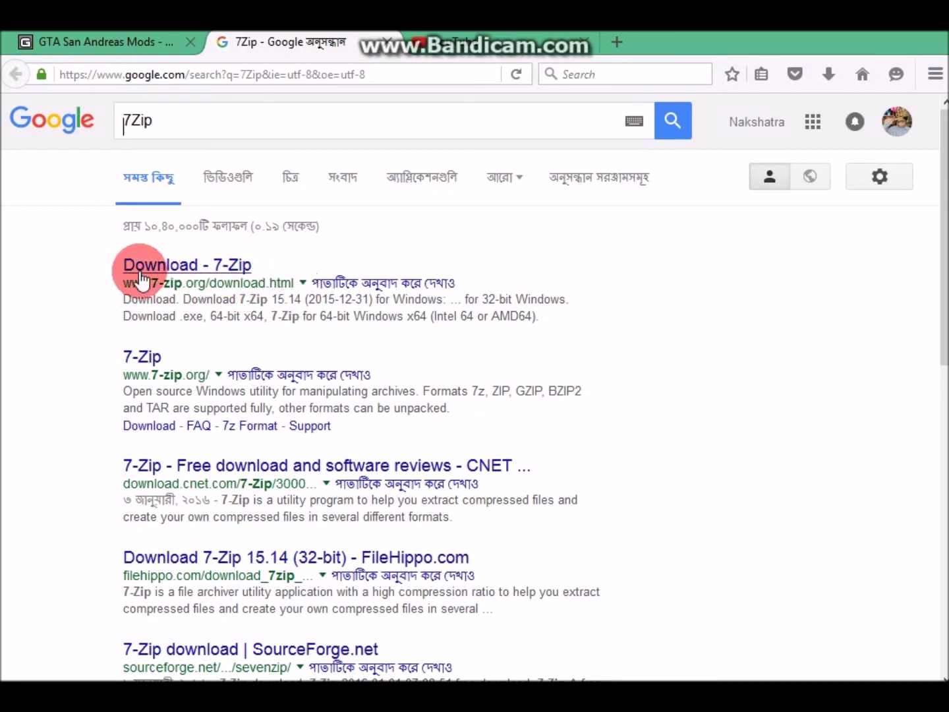
click(203, 267)
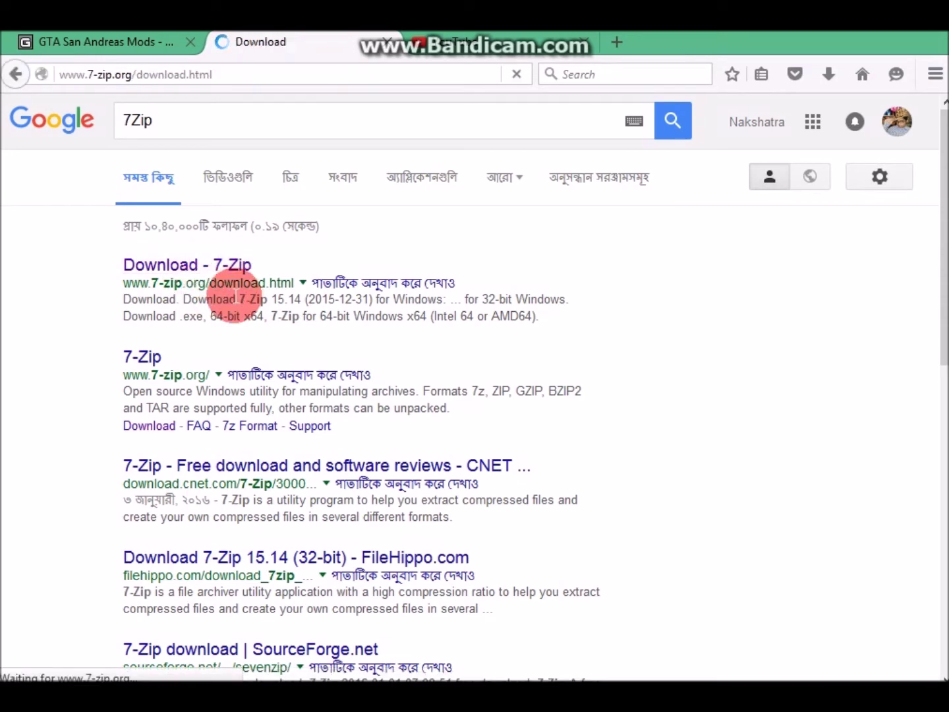
scroll(371, 353, down, 8)
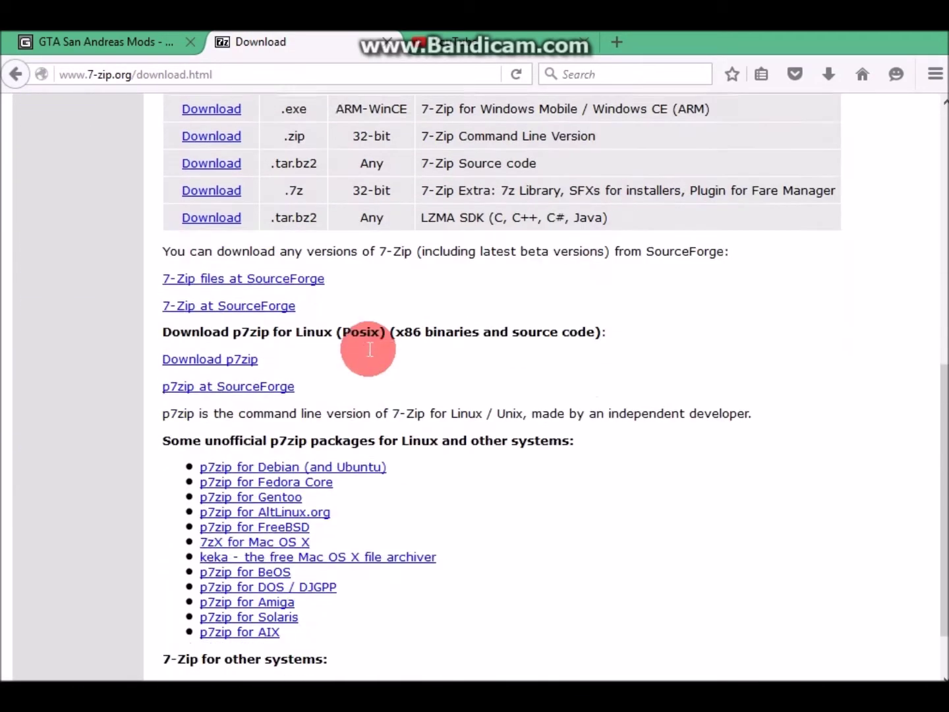
scroll(587, 462, up, 10)
scroll(535, 454, down, 2)
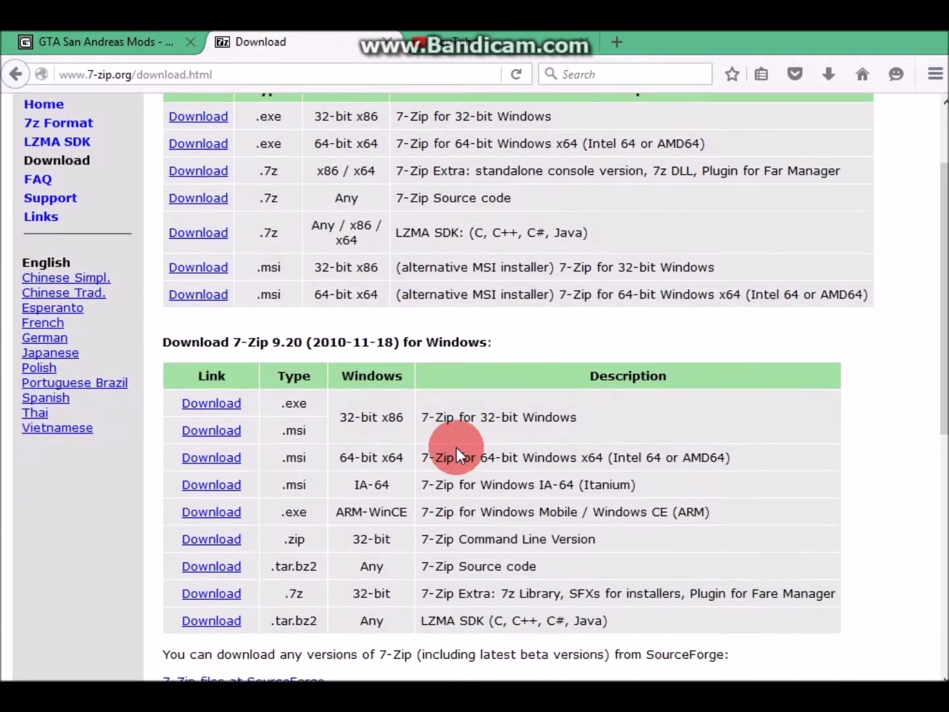
scroll(456, 447, up, 3)
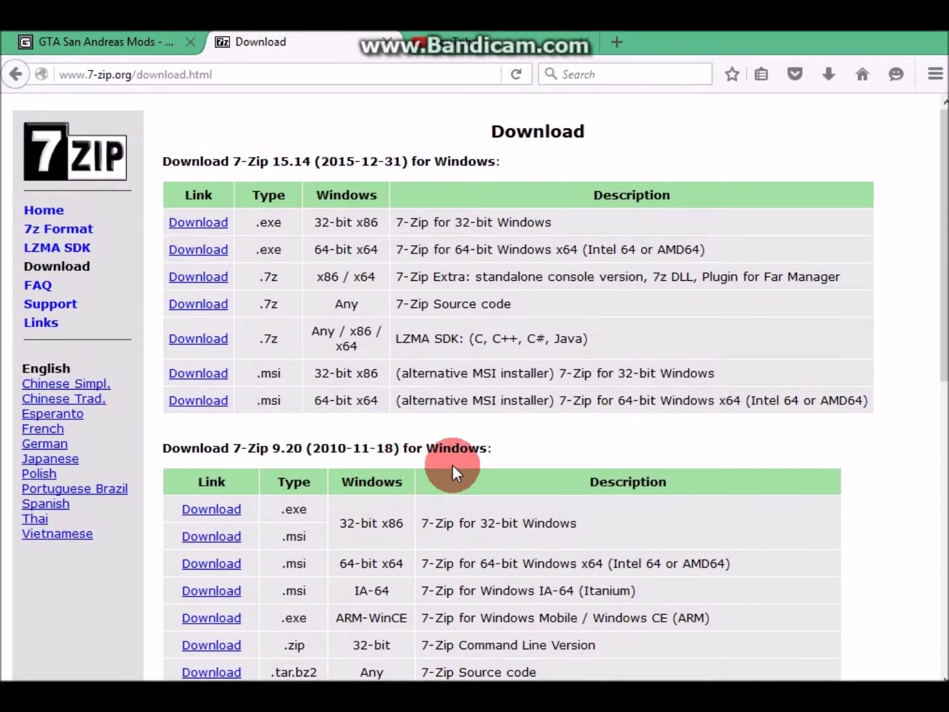
scroll(453, 471, down, 6)
scroll(453, 480, down, 3)
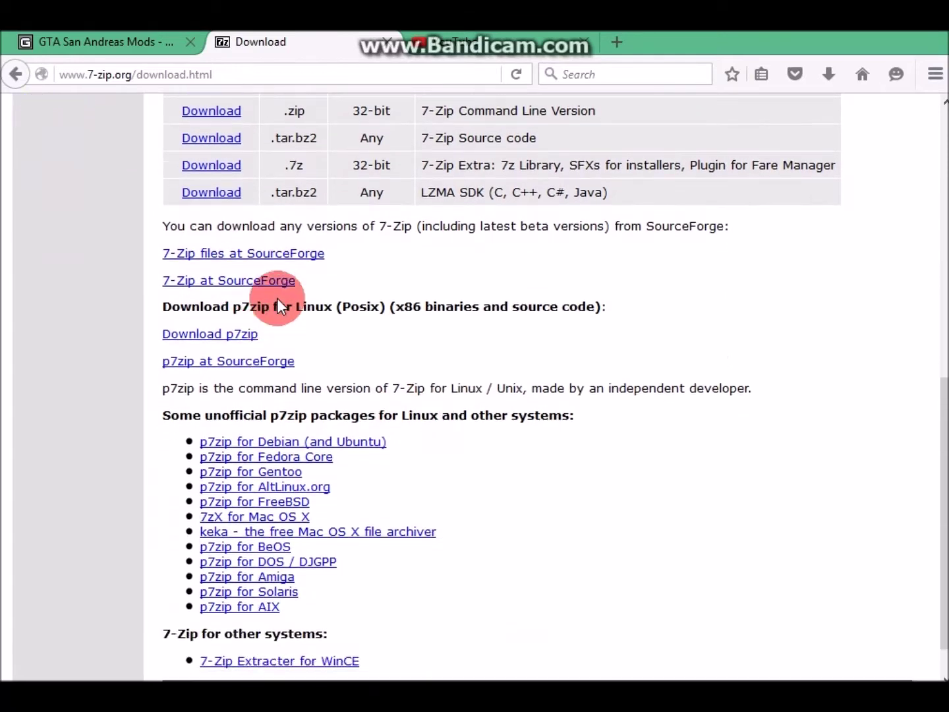
scroll(505, 530, up, 6)
scroll(504, 532, up, 3)
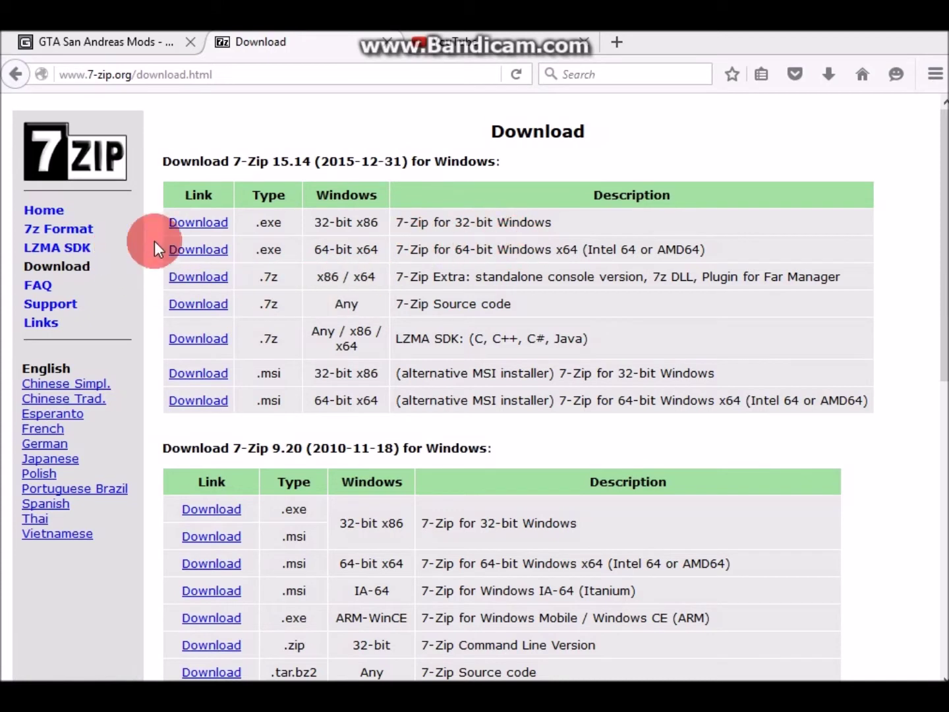
Save the 32-bit 7-Zip installer 7z1514.exe and show it in its Downloads folder.
click(188, 223)
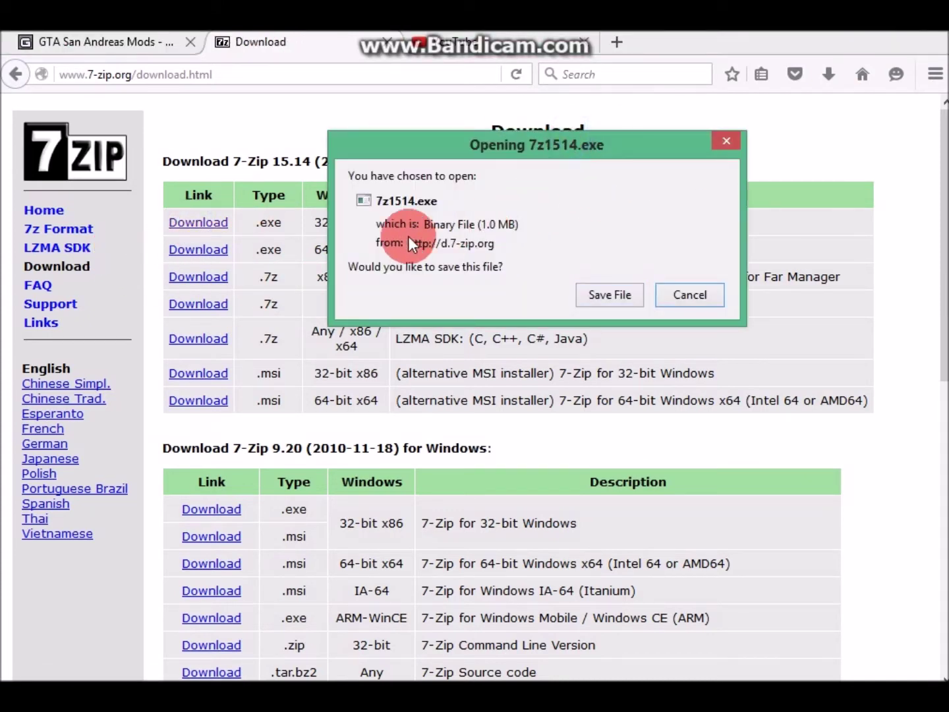
drag(525, 146, 355, 93)
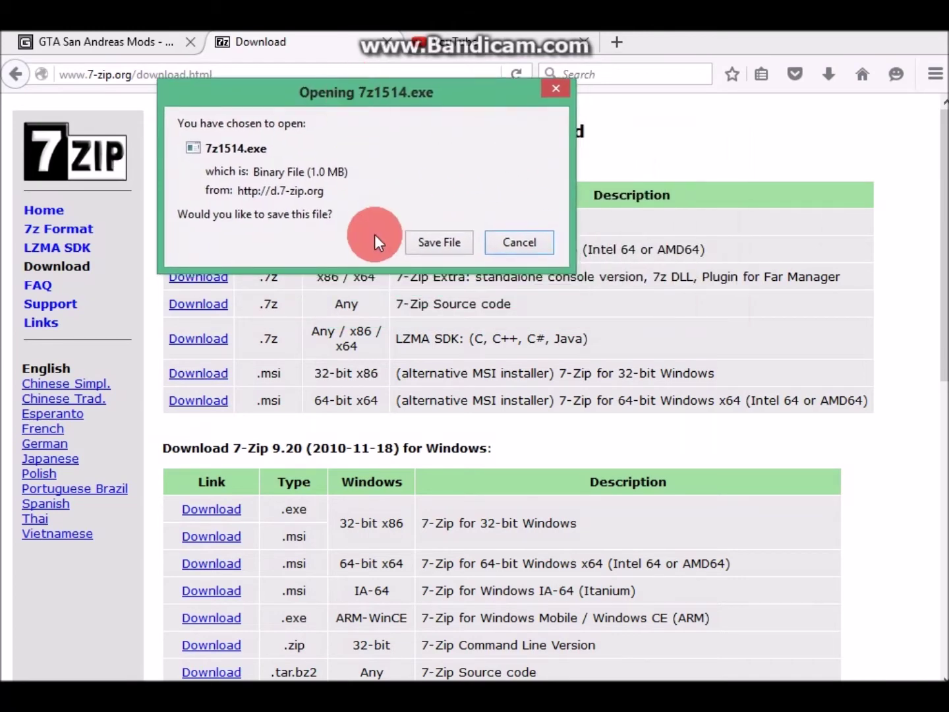
click(460, 246)
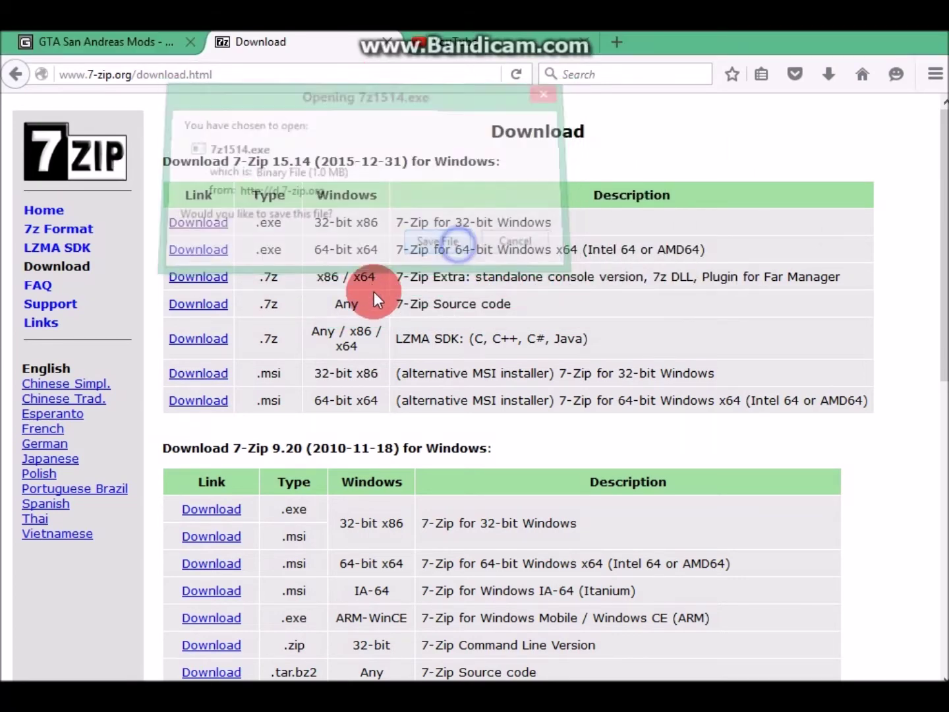
click(829, 74)
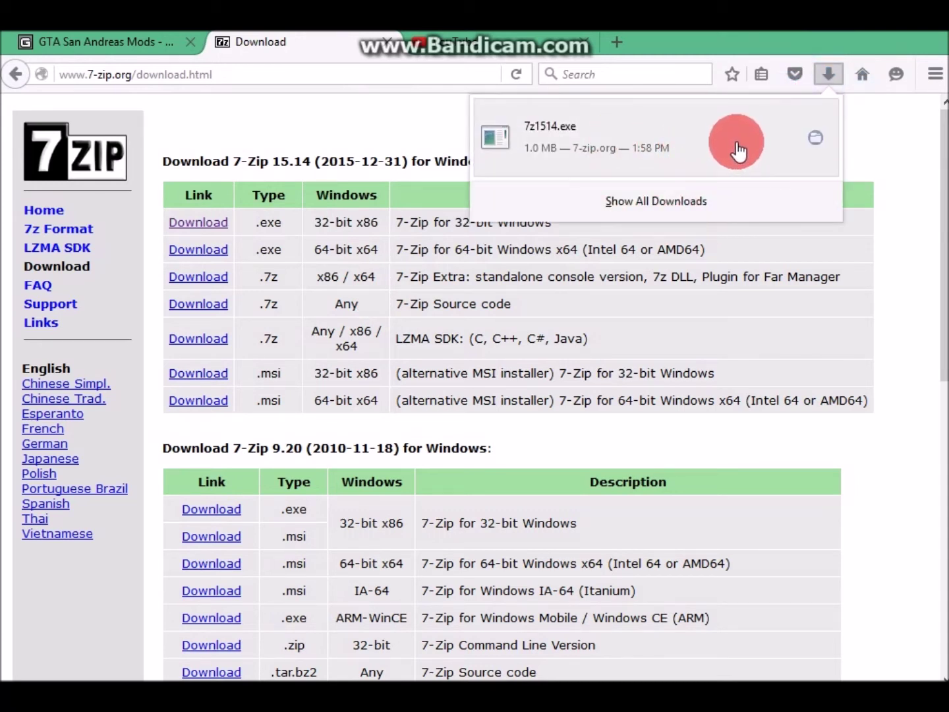
click(815, 138)
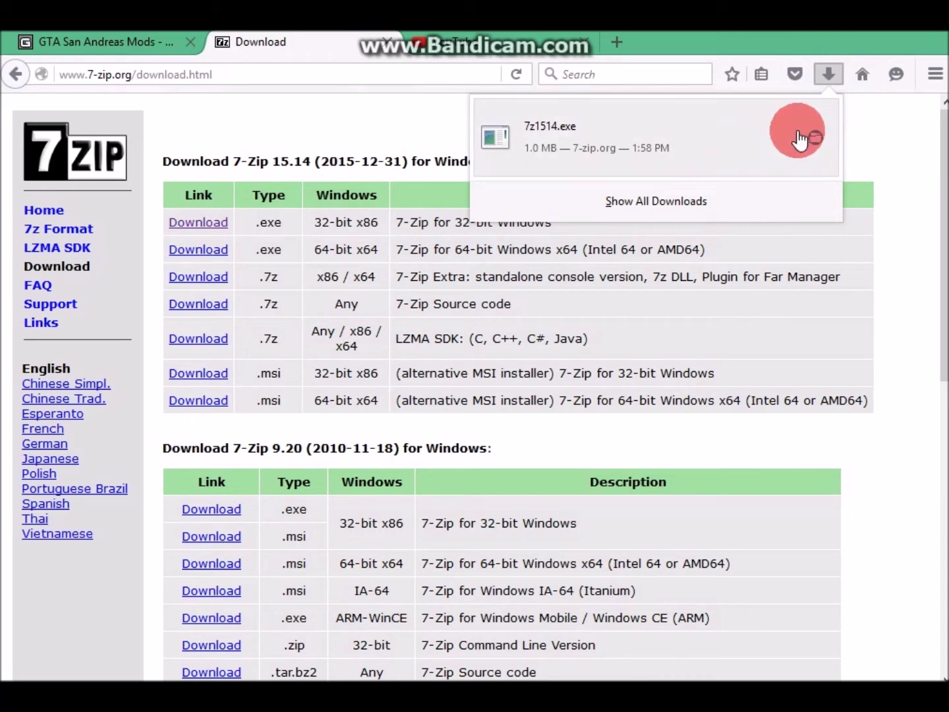
click(816, 139)
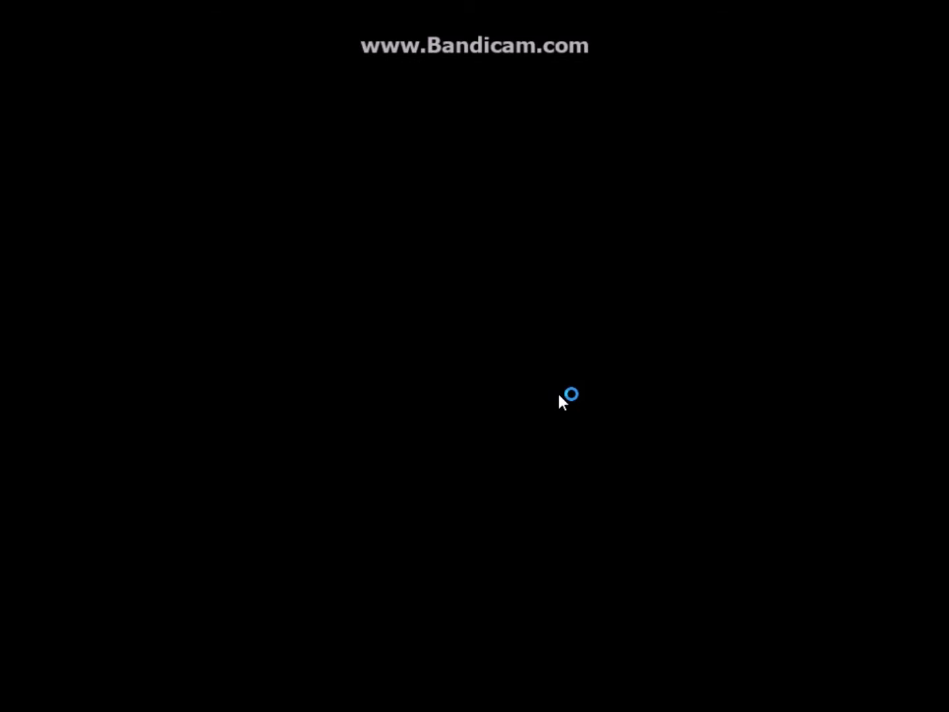
Allow the 7-Zip installer to run, browse its install folder, then cancel the setup.
click(558, 399)
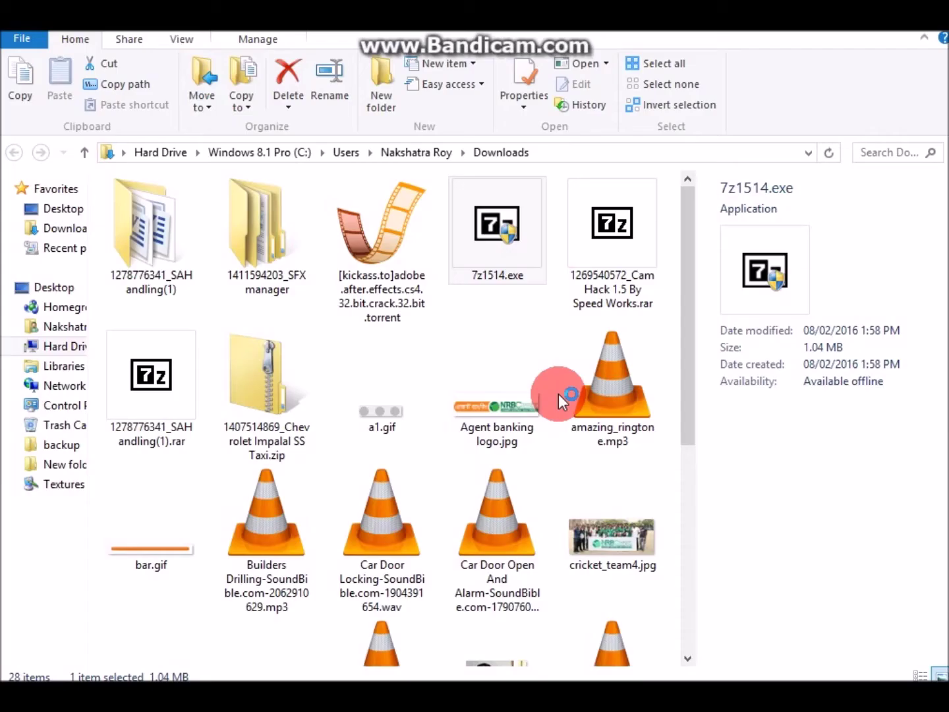
drag(547, 259, 551, 197)
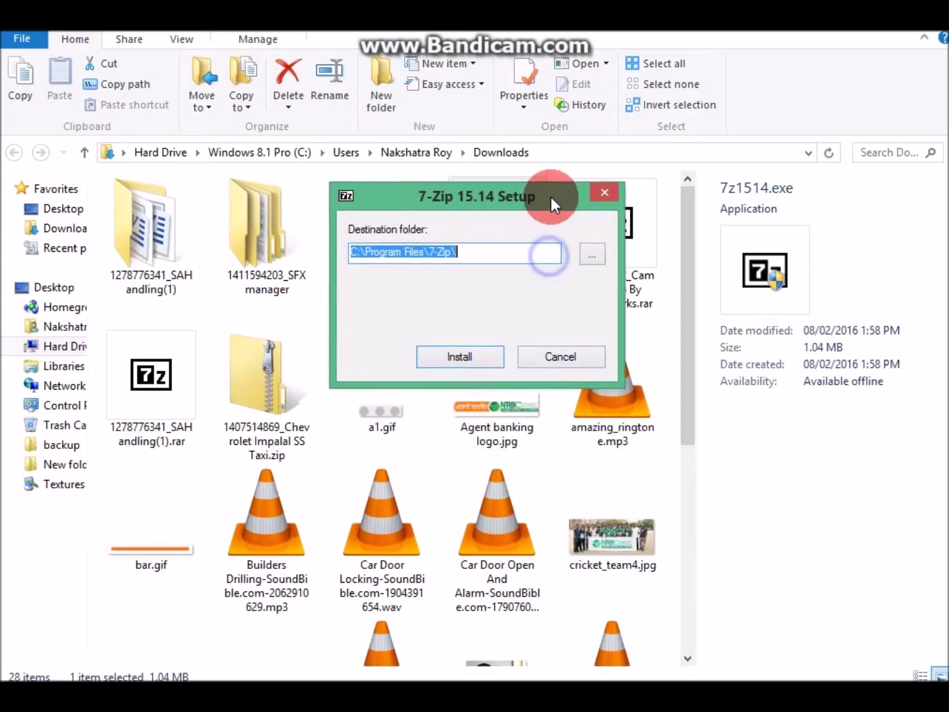
click(586, 253)
mouse_move(606, 299)
mouse_down()
mouse_move(596, 449)
mouse_move(604, 276)
mouse_up()
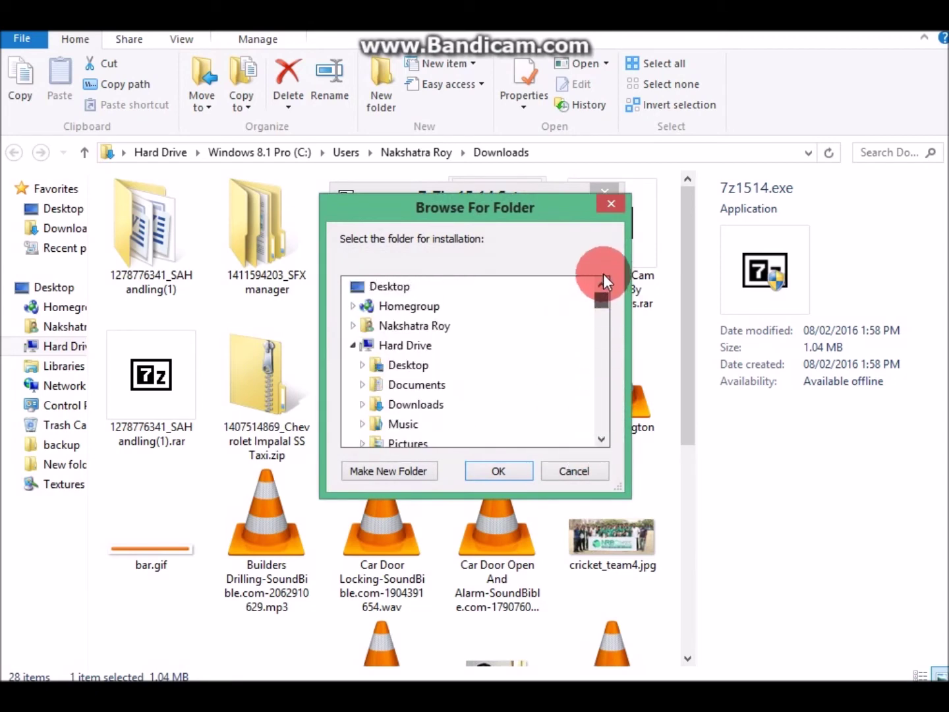
click(574, 470)
click(568, 353)
Delete 7z1514.exe and confirm sending it to the Recycle Bin.
click(507, 261)
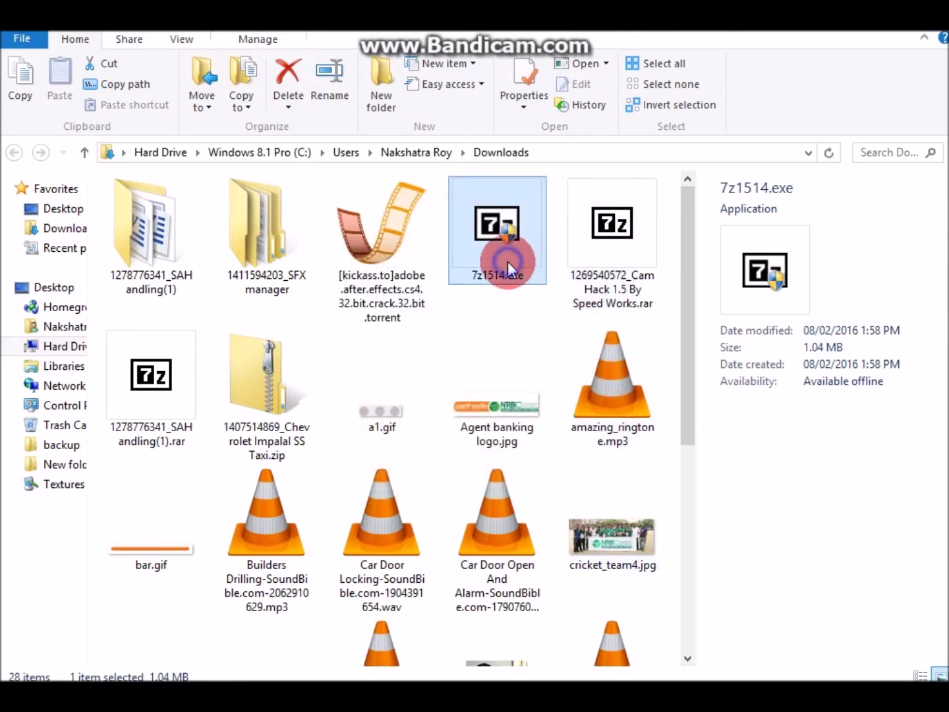
key(Delete)
click(545, 432)
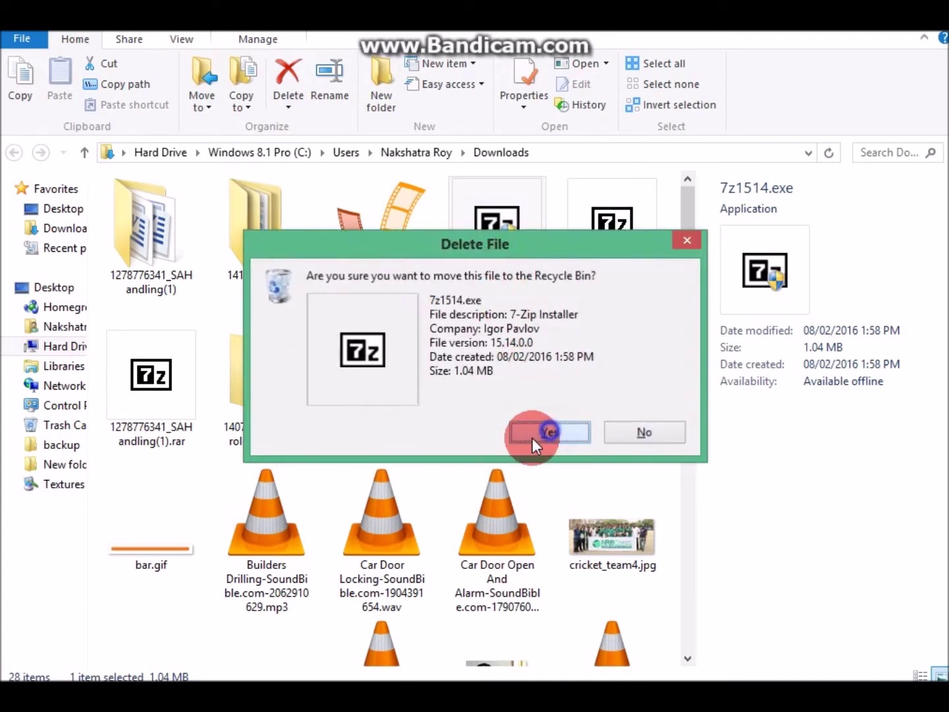
Retry the deletion, minimize the file-in-use warning, and browse to the After Effects CS4 folder on D:.
click(377, 283)
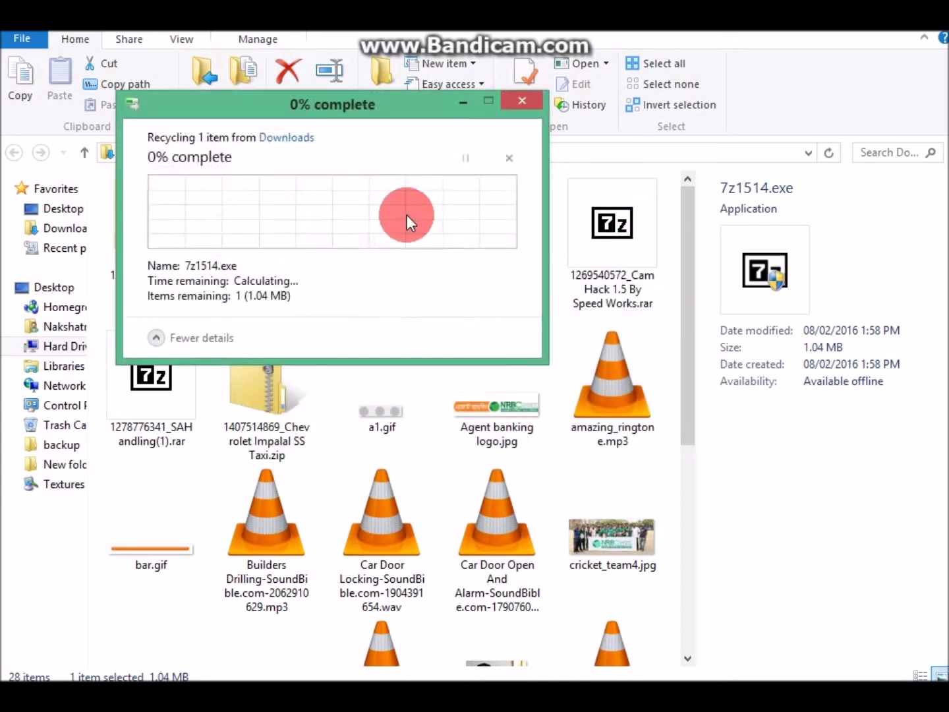
click(464, 103)
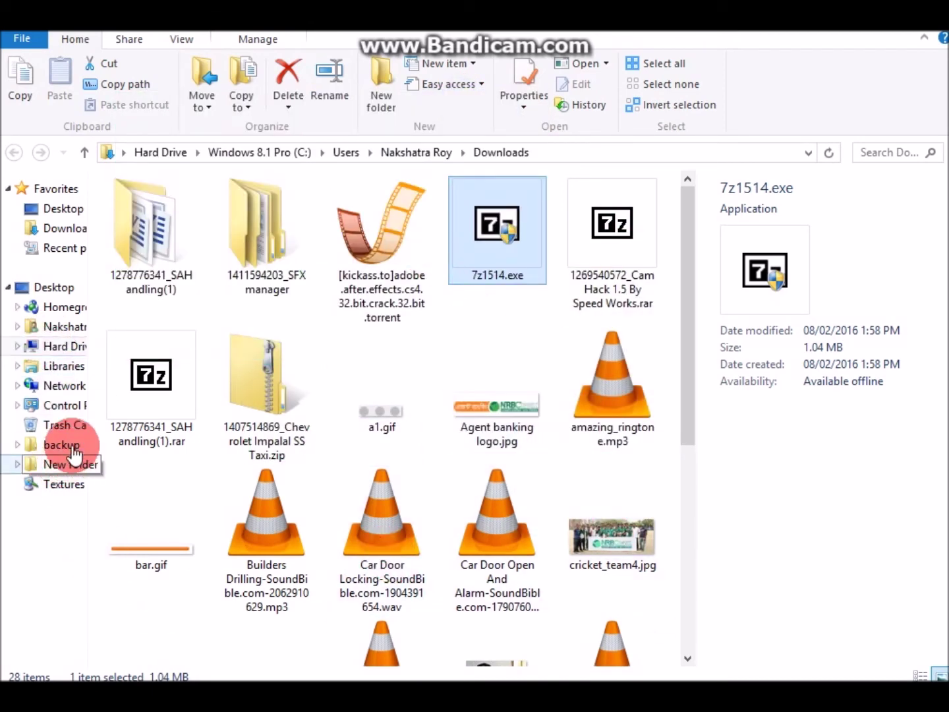
click(18, 346)
click(30, 580)
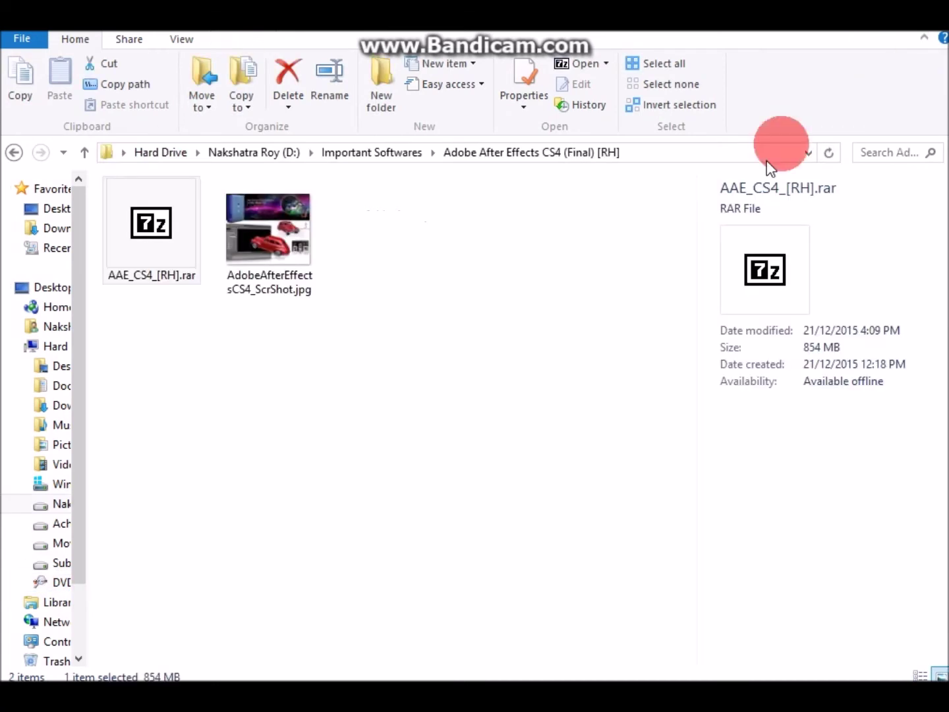
click(172, 256)
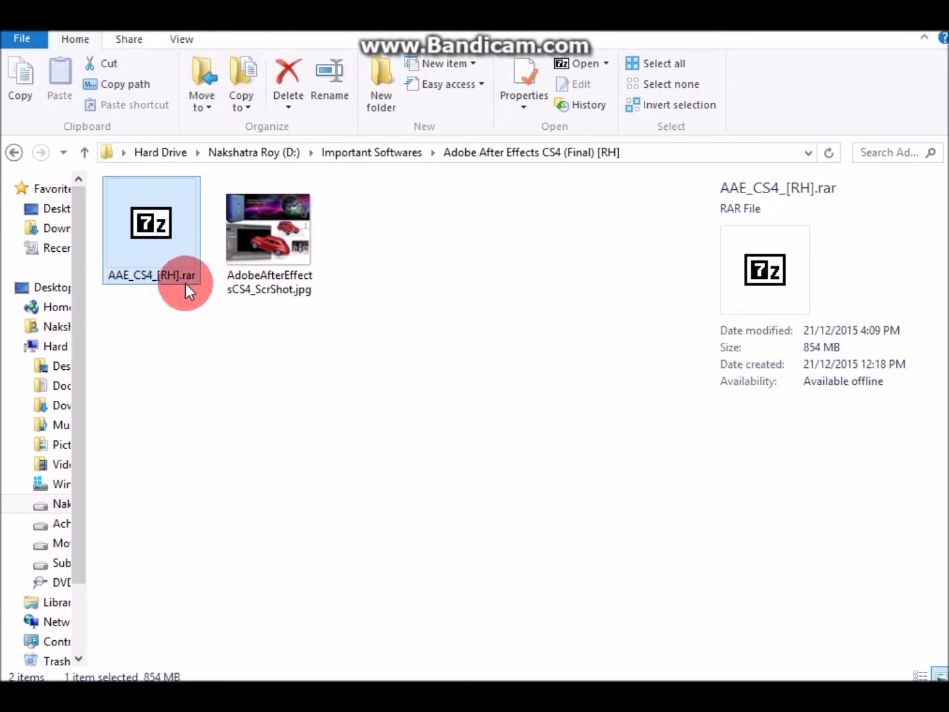
click(186, 364)
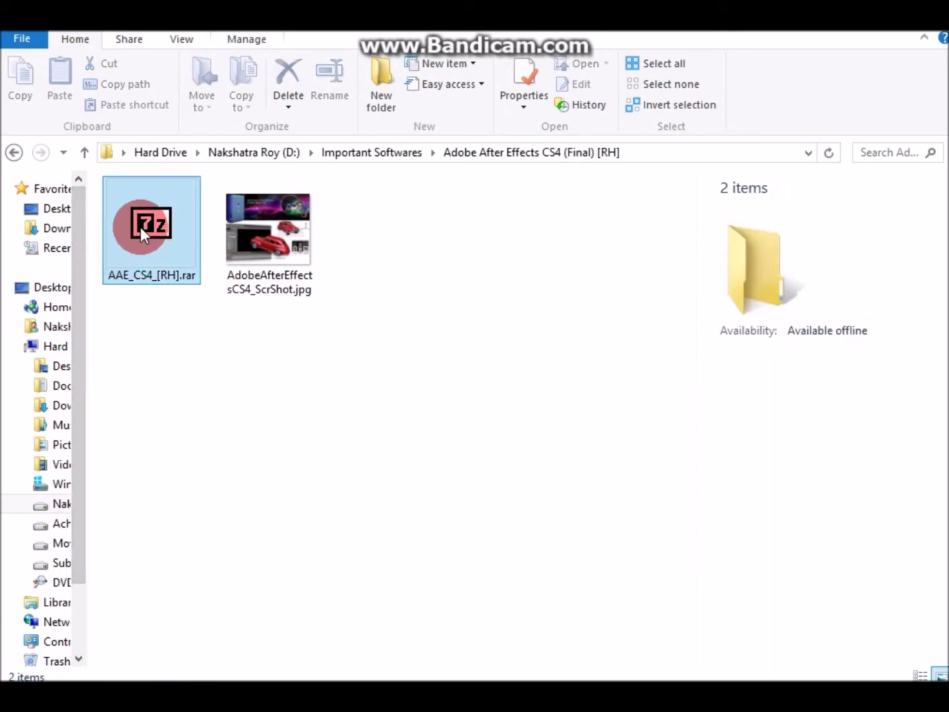
click(152, 409)
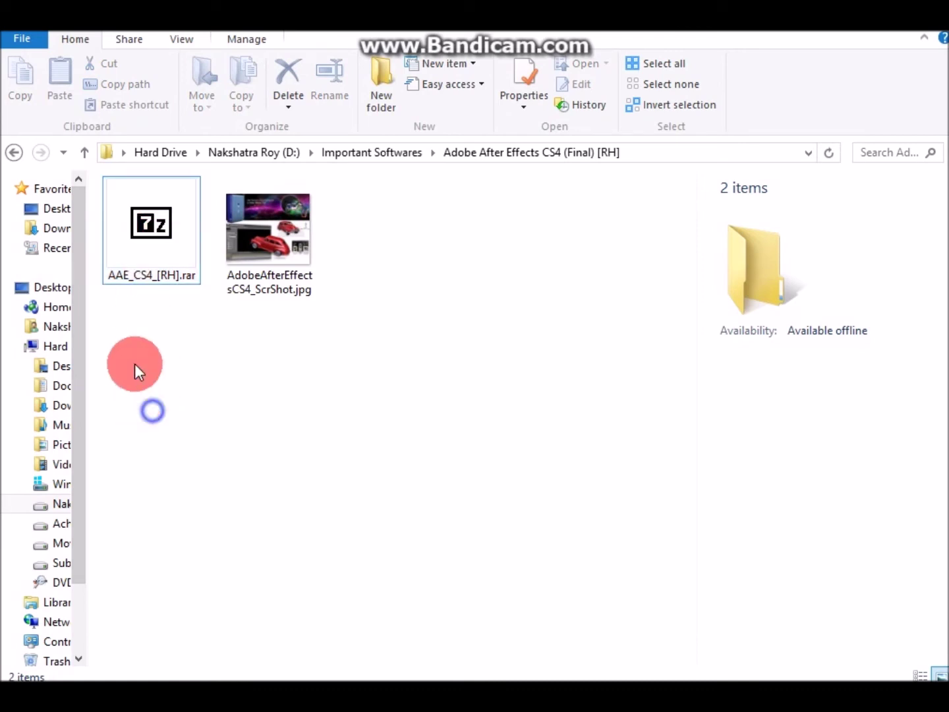
Bring up the 7-Zip menu for AAE_CS4_[RH].rar.
click(157, 241)
right_click(143, 217)
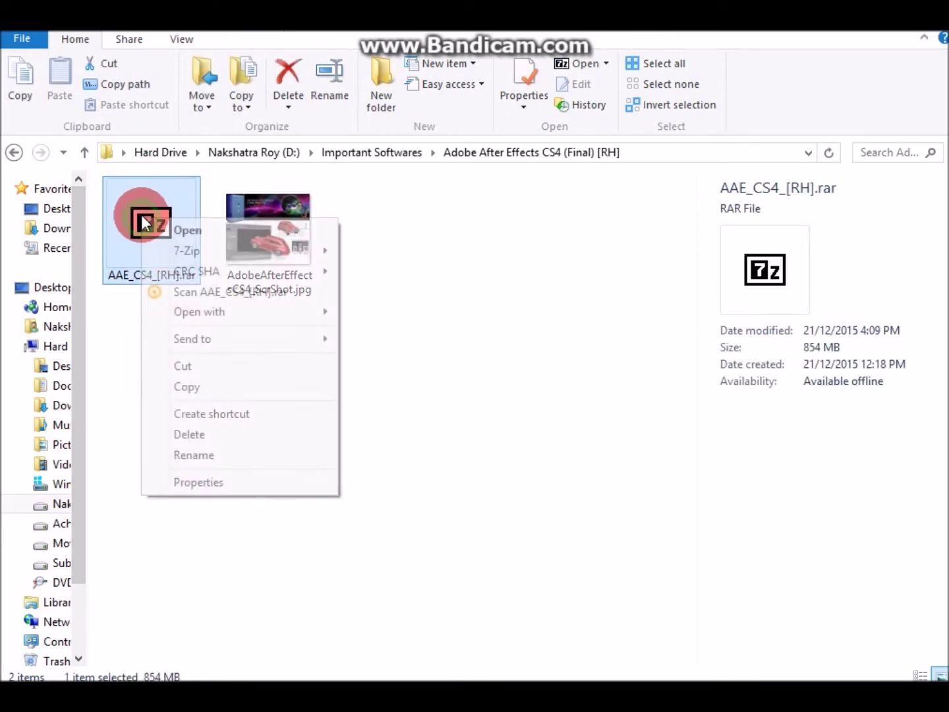
right_click(141, 217)
click(201, 251)
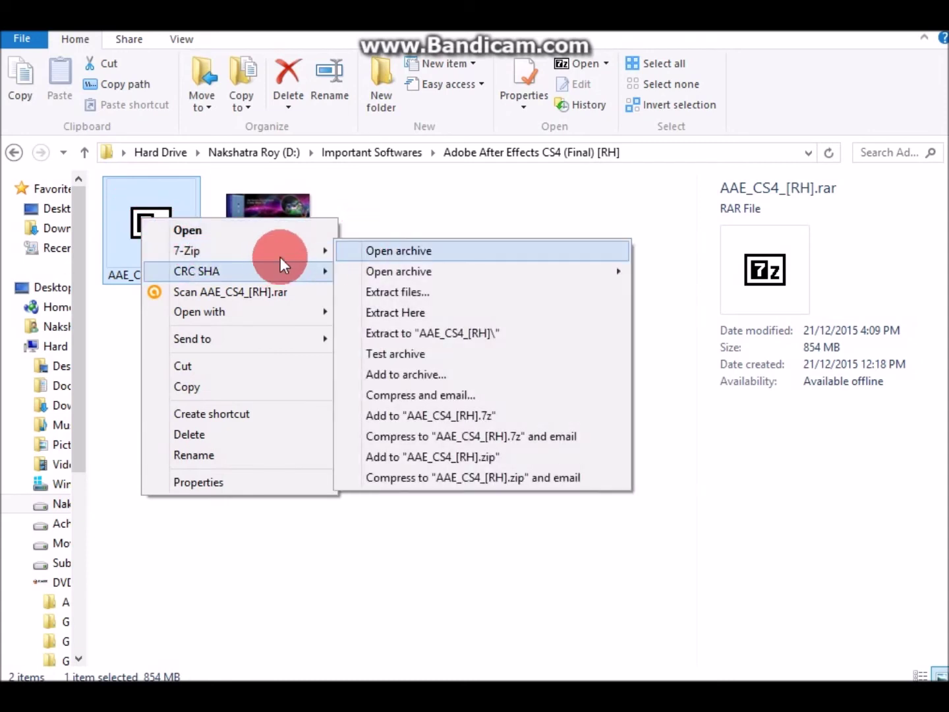
Extract AAE_CS4_[RH].rar, keeping the AAE_CS4_[RH]\ destination subfolder after browsing other folders.
click(423, 294)
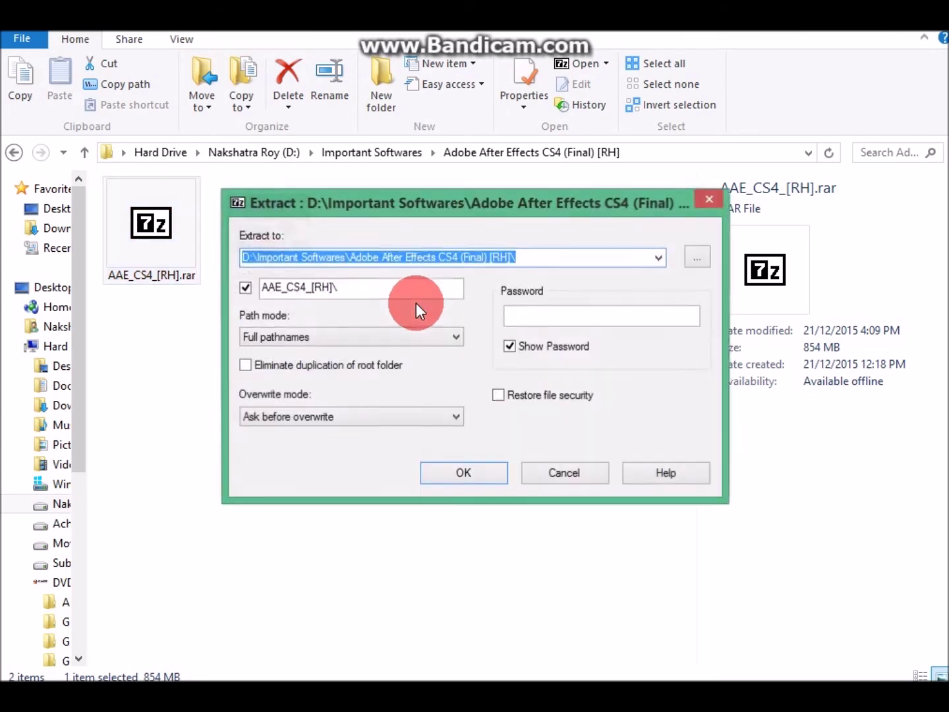
click(697, 259)
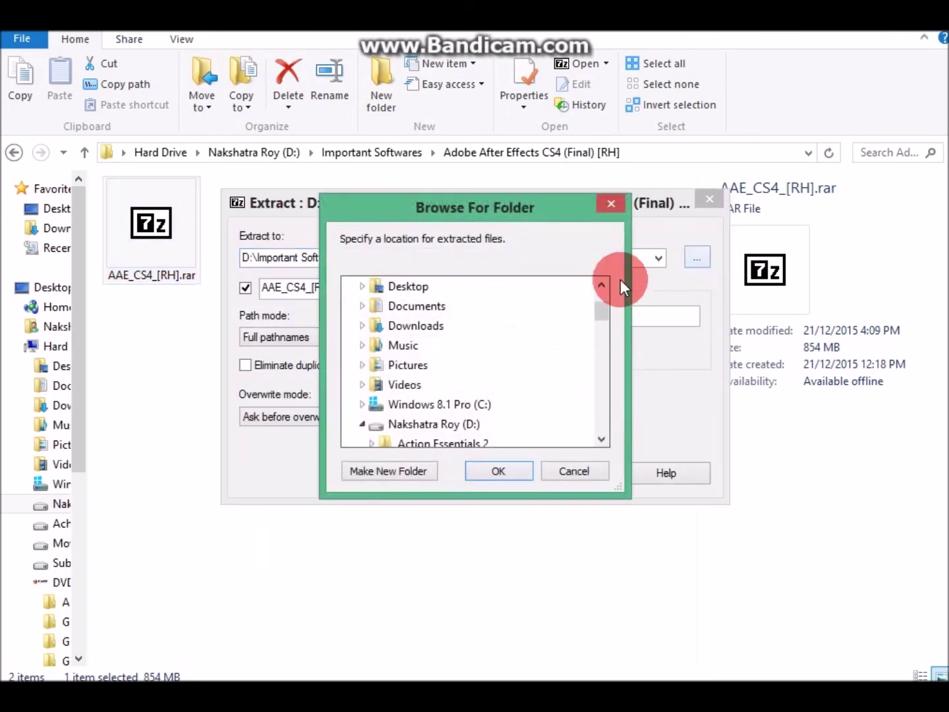
drag(602, 314, 548, 387)
drag(608, 385, 607, 380)
click(403, 384)
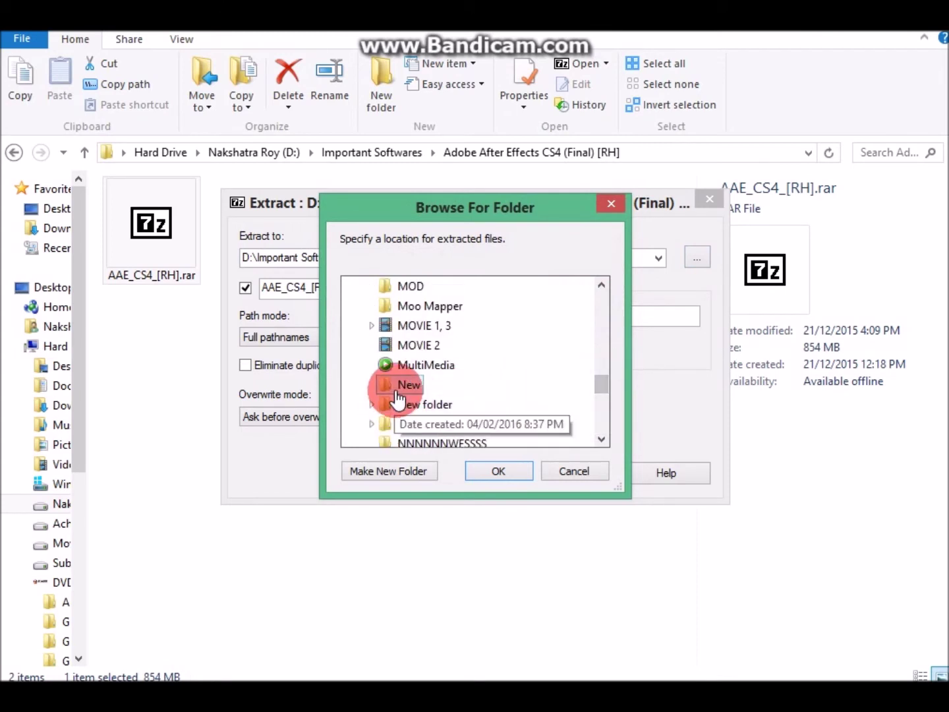
click(495, 472)
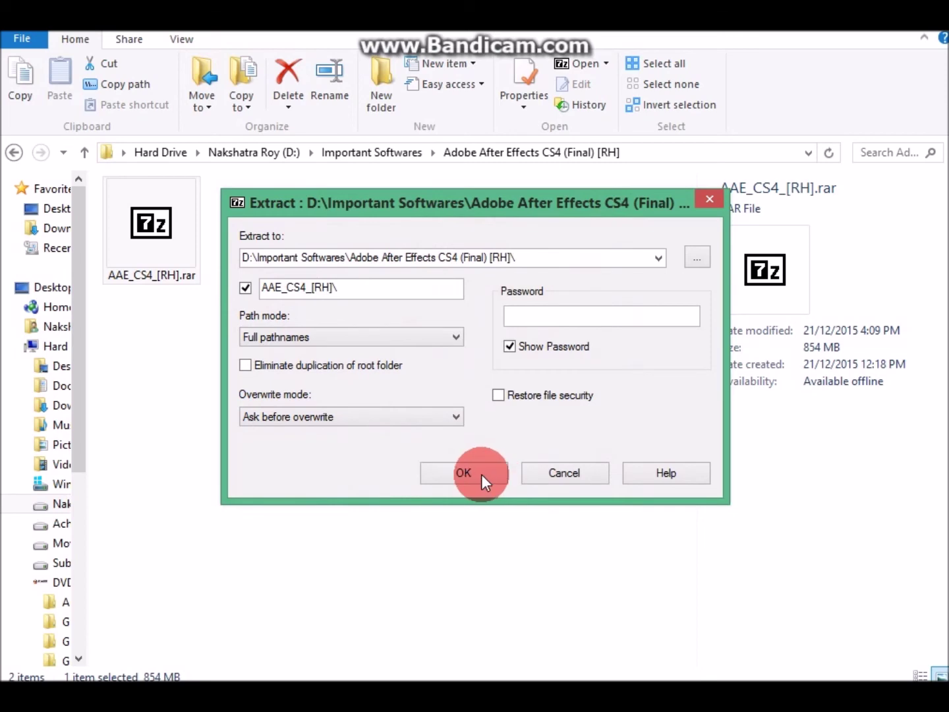
drag(481, 474, 463, 476)
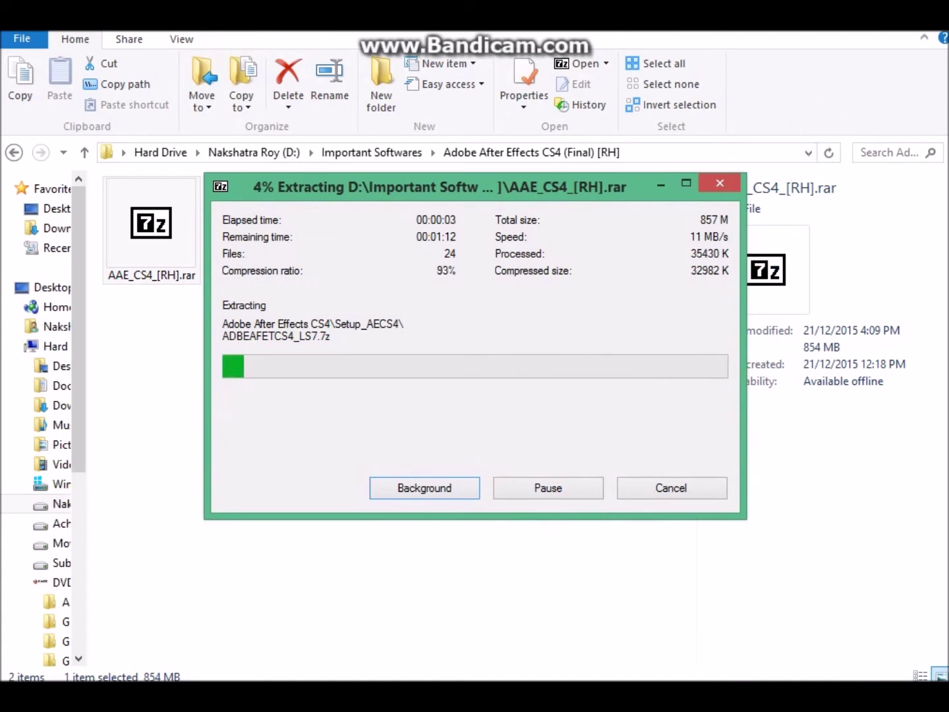
Send the AAE_CS4_[RH].rar extraction to the background.
drag(338, 479, 518, 358)
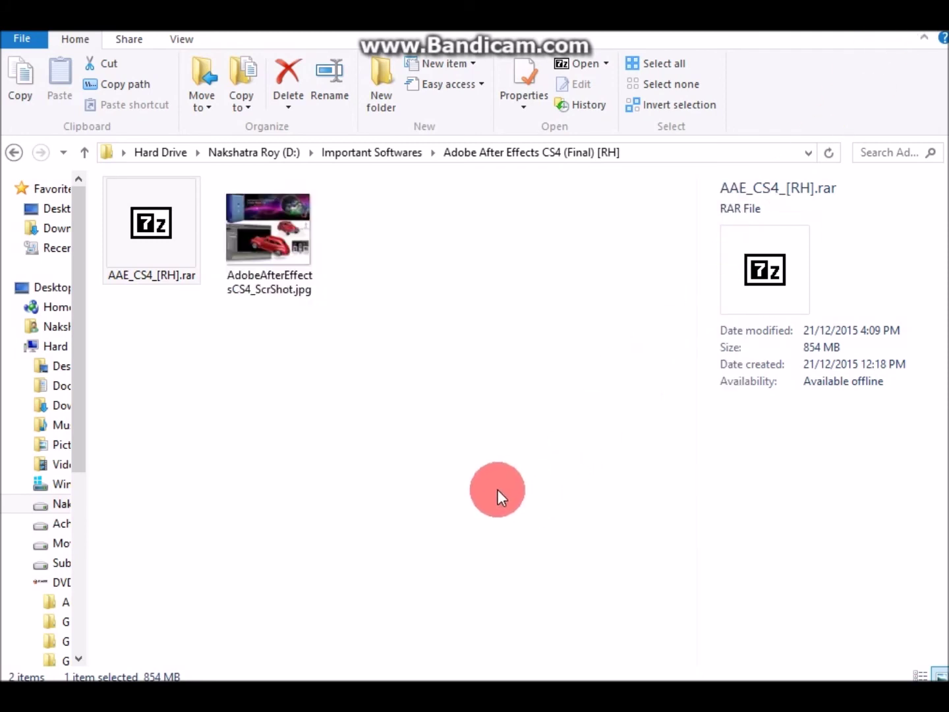
Open D: and drill into New > AAE_CS4_[RH] > Adobe After Effects CS4 to view extracted files.
click(350, 445)
click(269, 413)
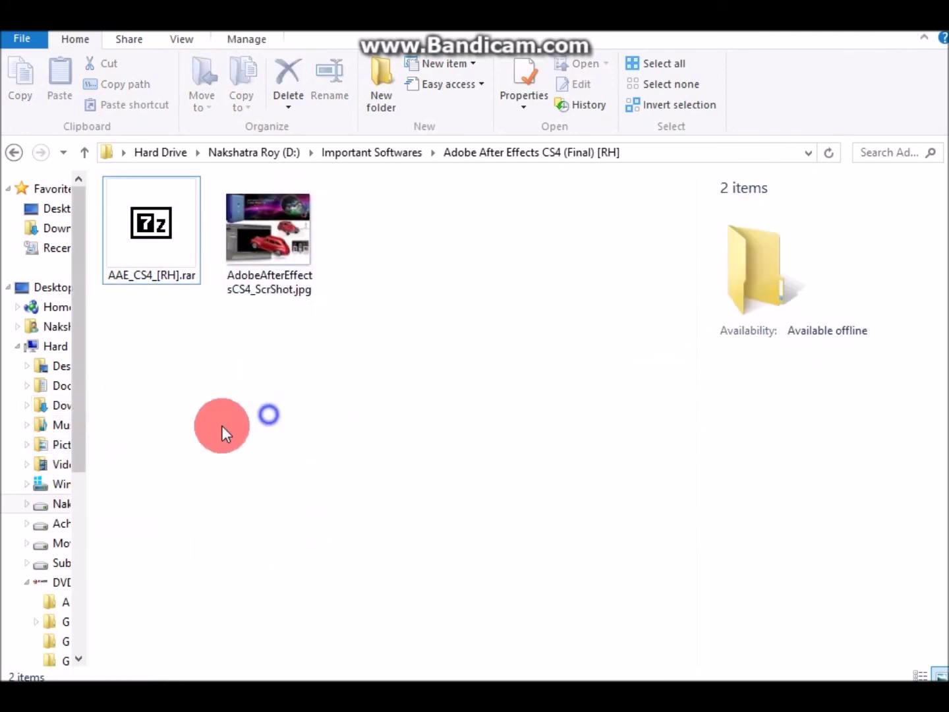
scroll(76, 422, down, 2)
click(60, 357)
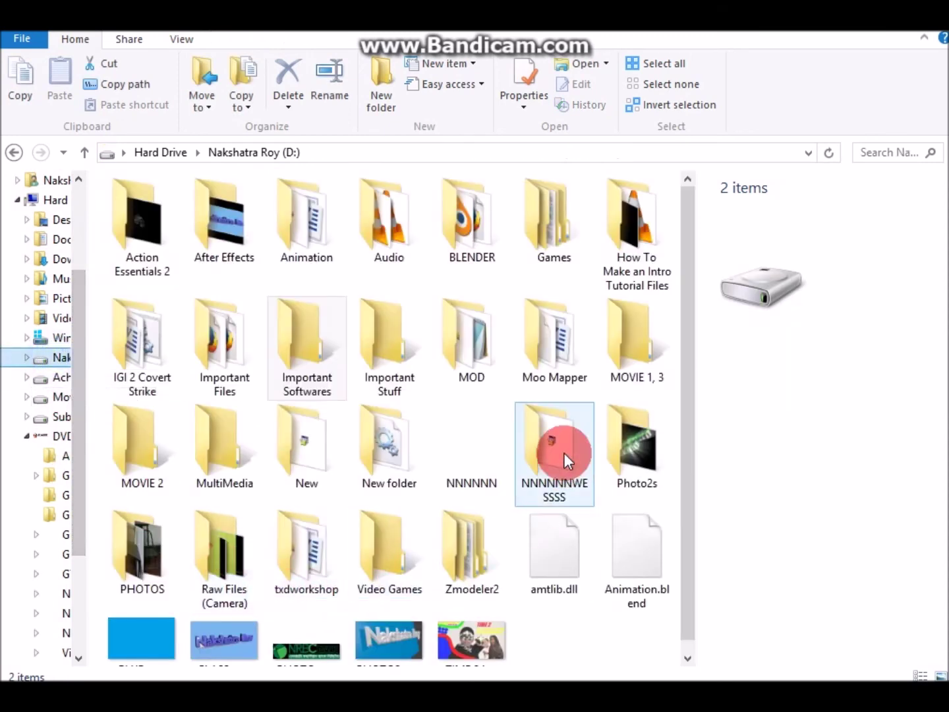
drag(685, 393, 684, 436)
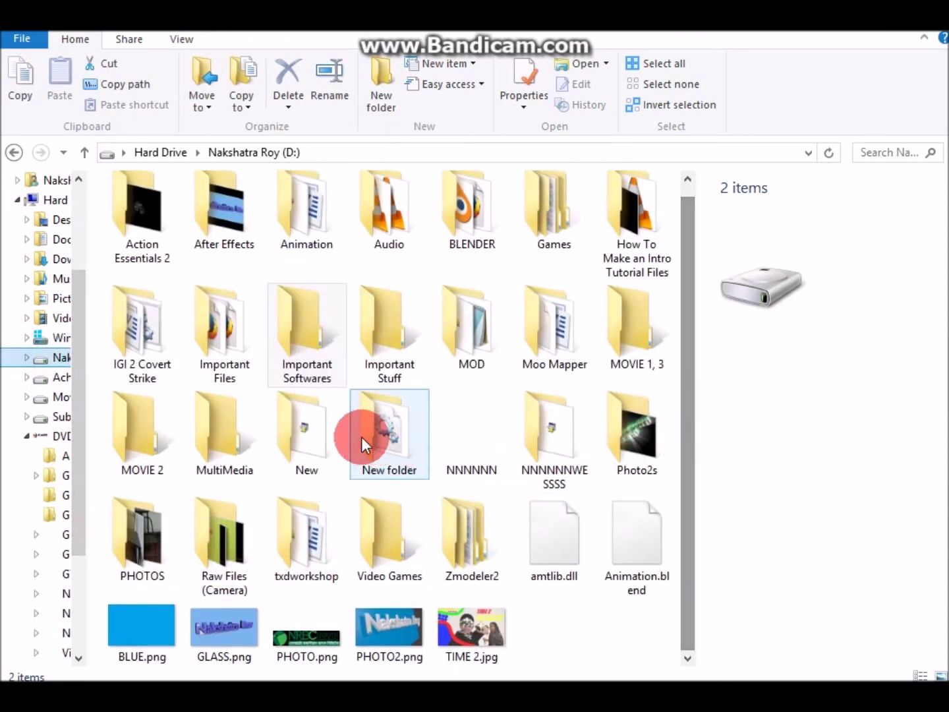
double_click(336, 440)
double_click(191, 207)
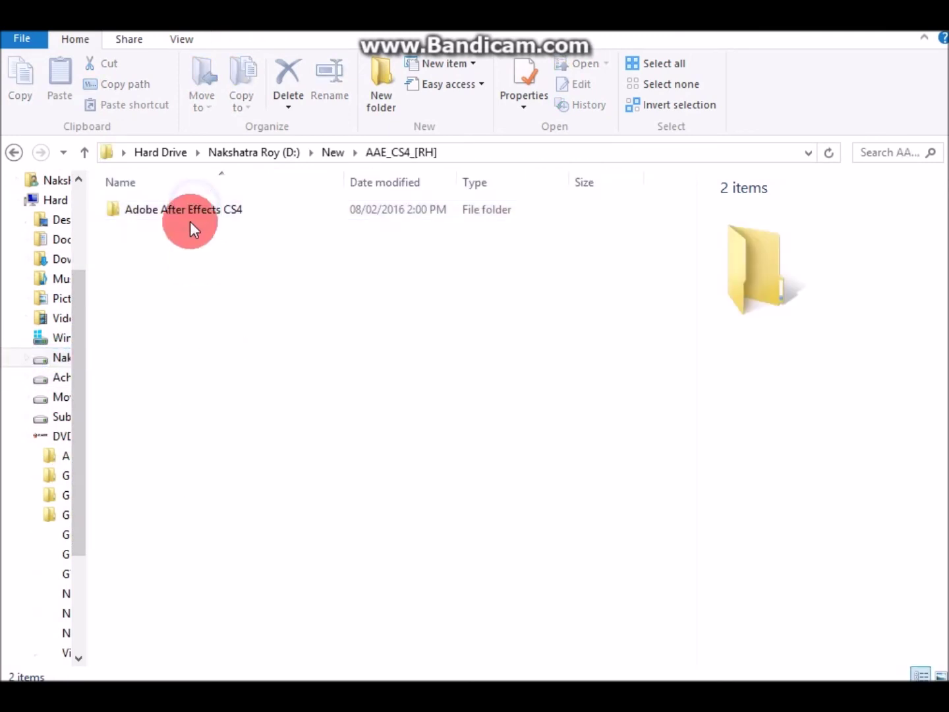
double_click(189, 207)
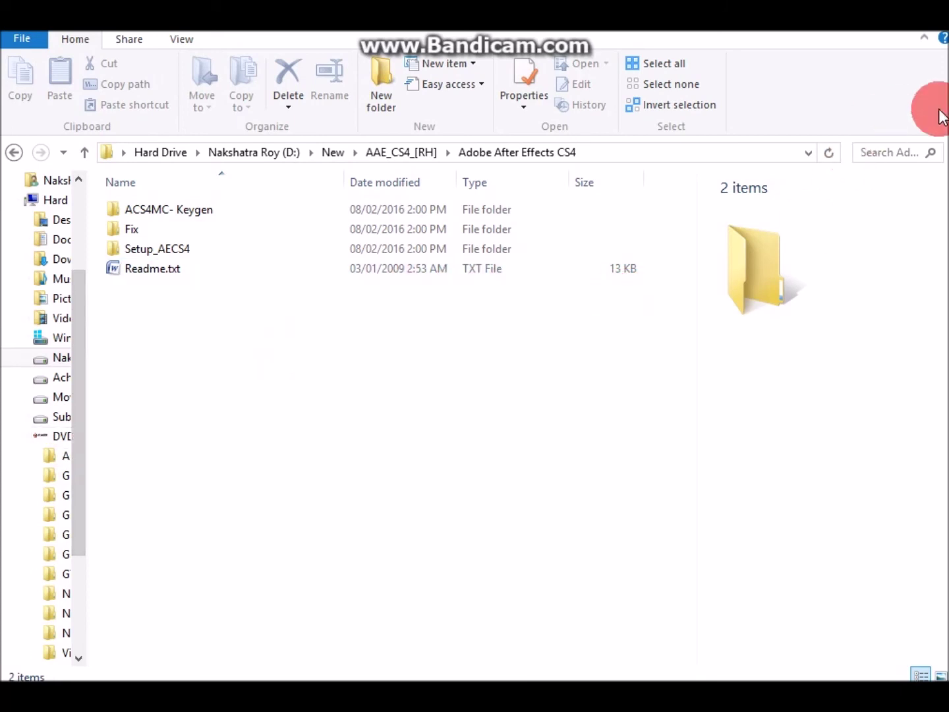
Go back three levels to the top of drive D:.
click(667, 424)
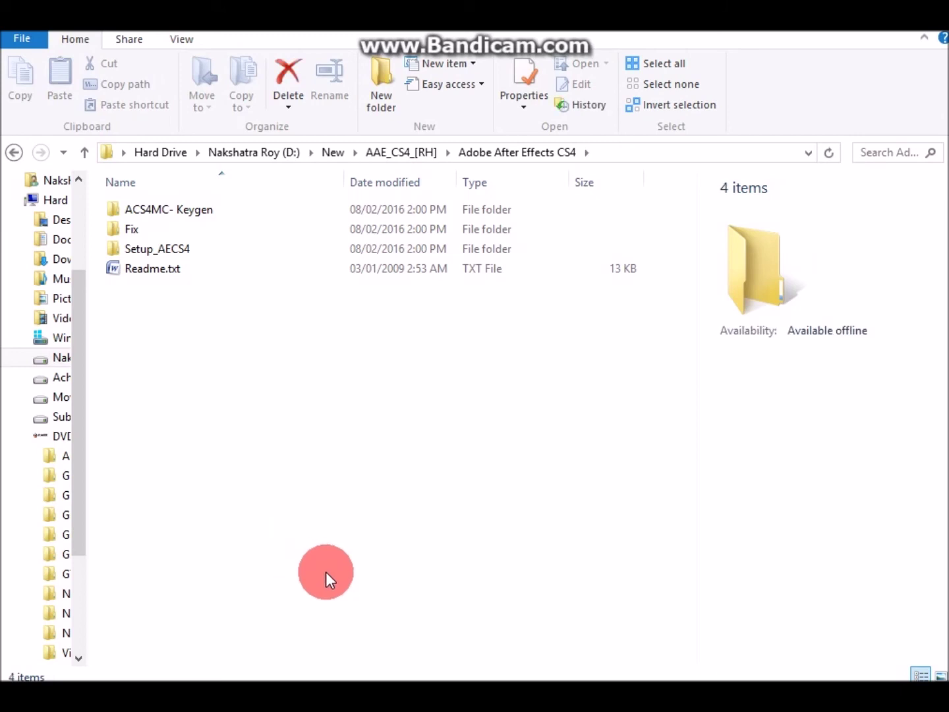
click(15, 151)
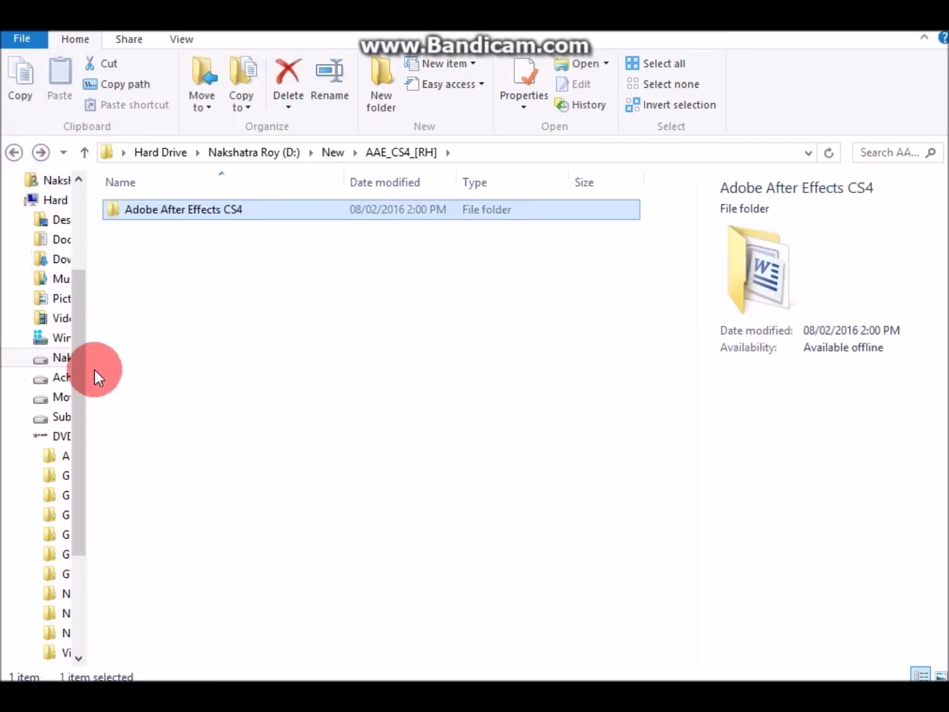
click(14, 151)
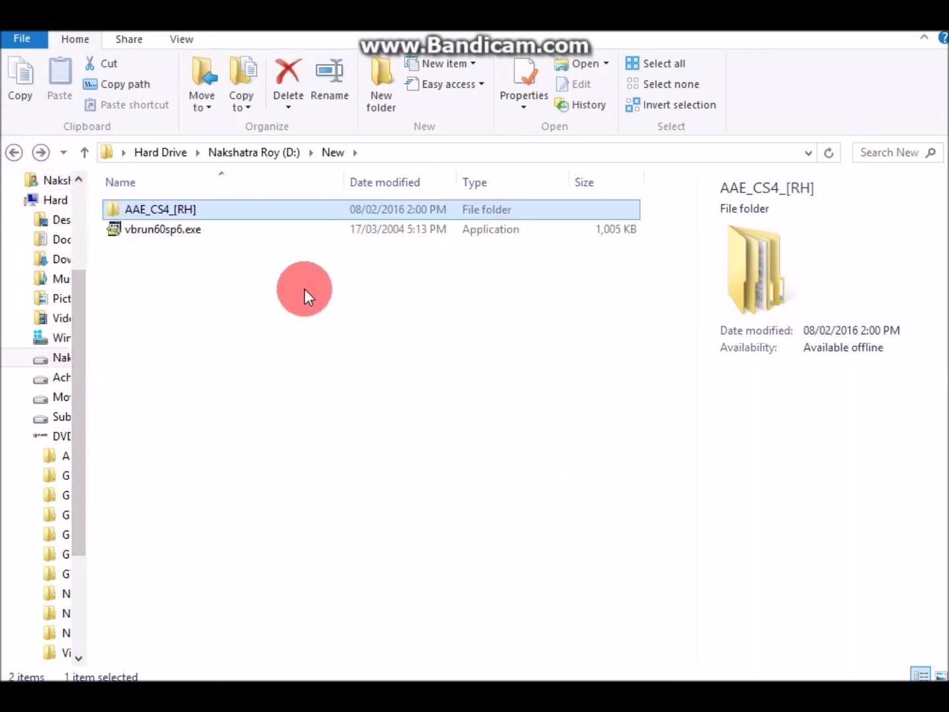
click(15, 152)
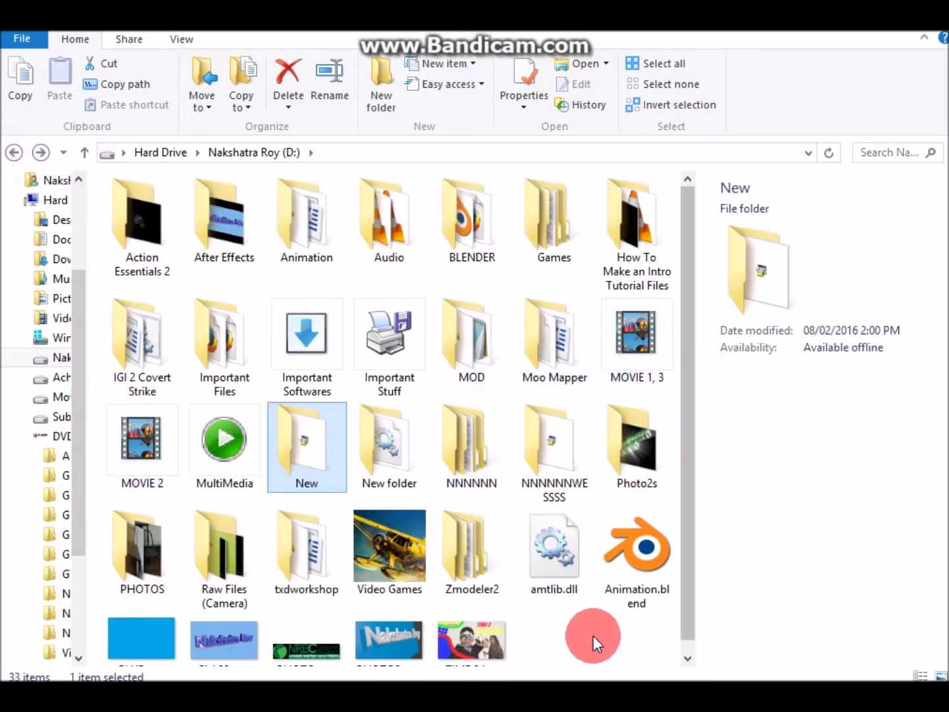
Open Video Games > Game Files > Grand Theft Auto Vice City, then return to Game Files.
click(571, 649)
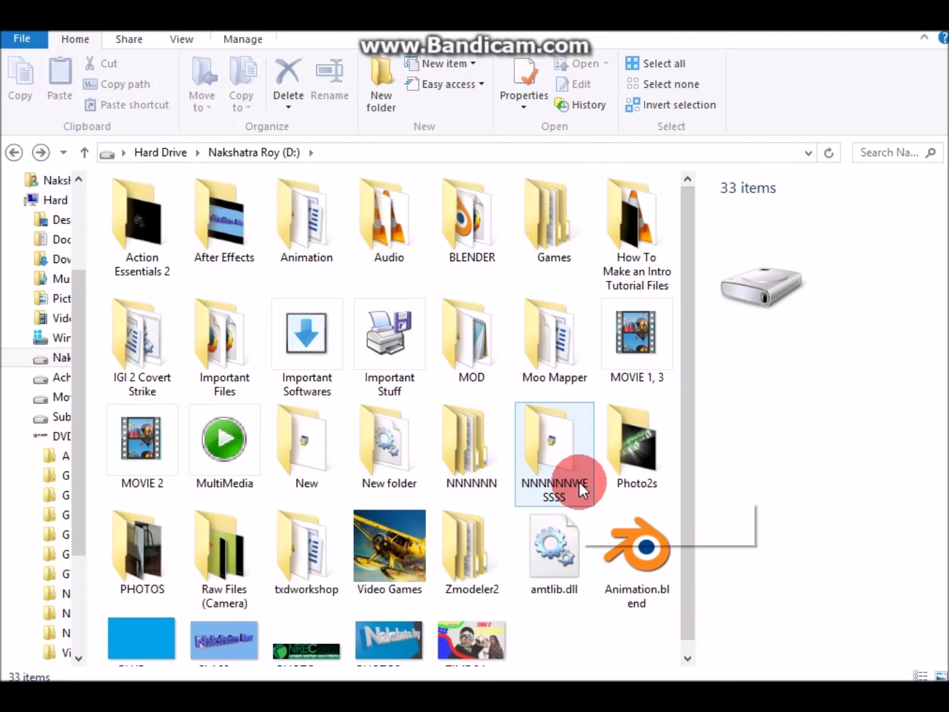
mouse_move(583, 482)
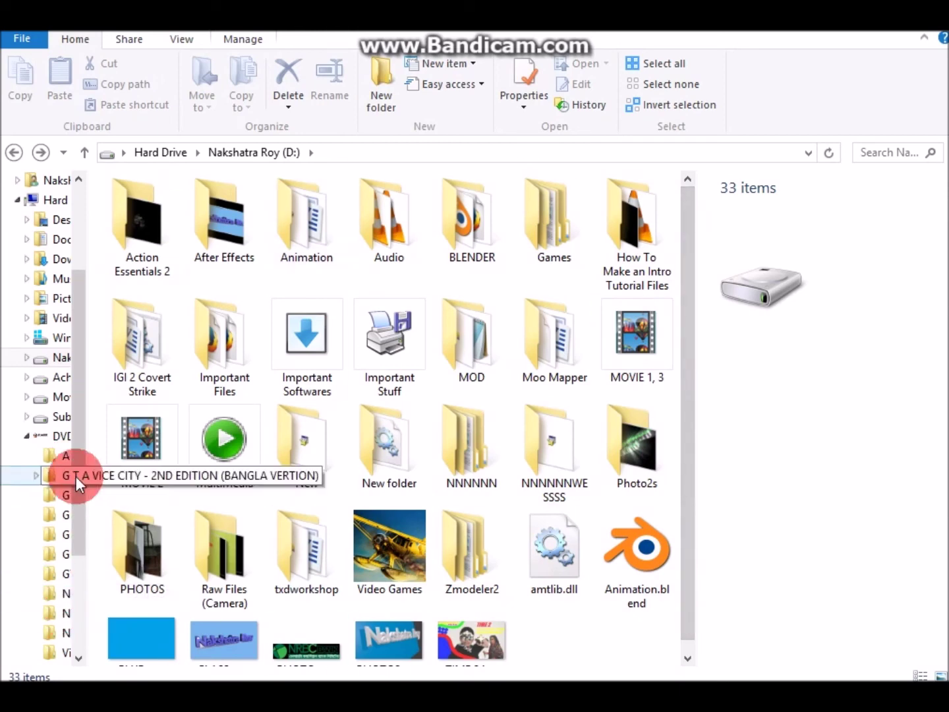
scroll(74, 491, down, 2)
double_click(399, 554)
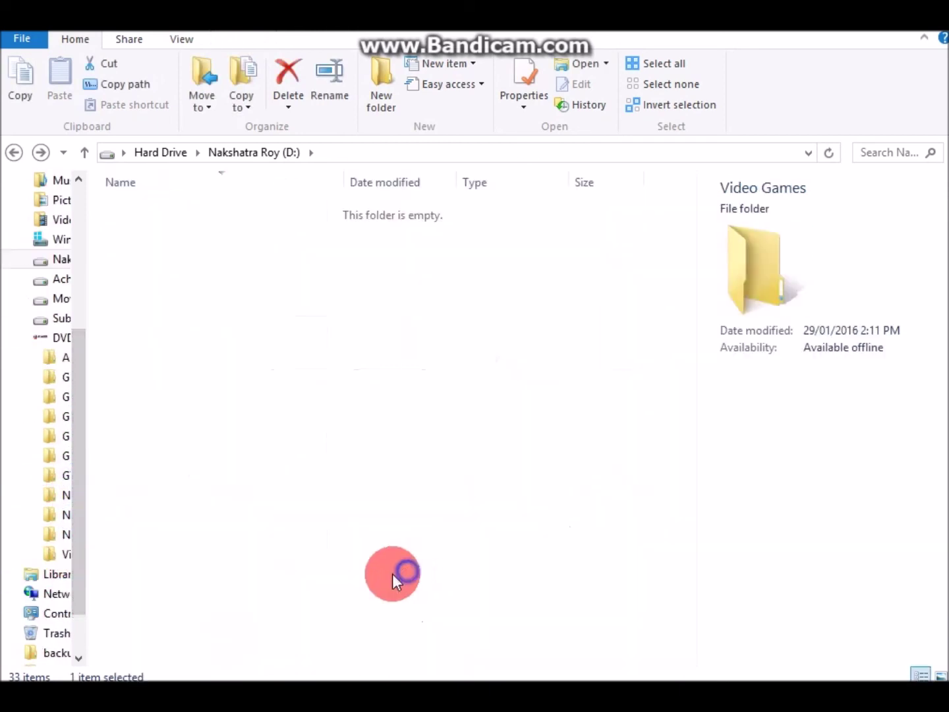
double_click(174, 322)
double_click(240, 403)
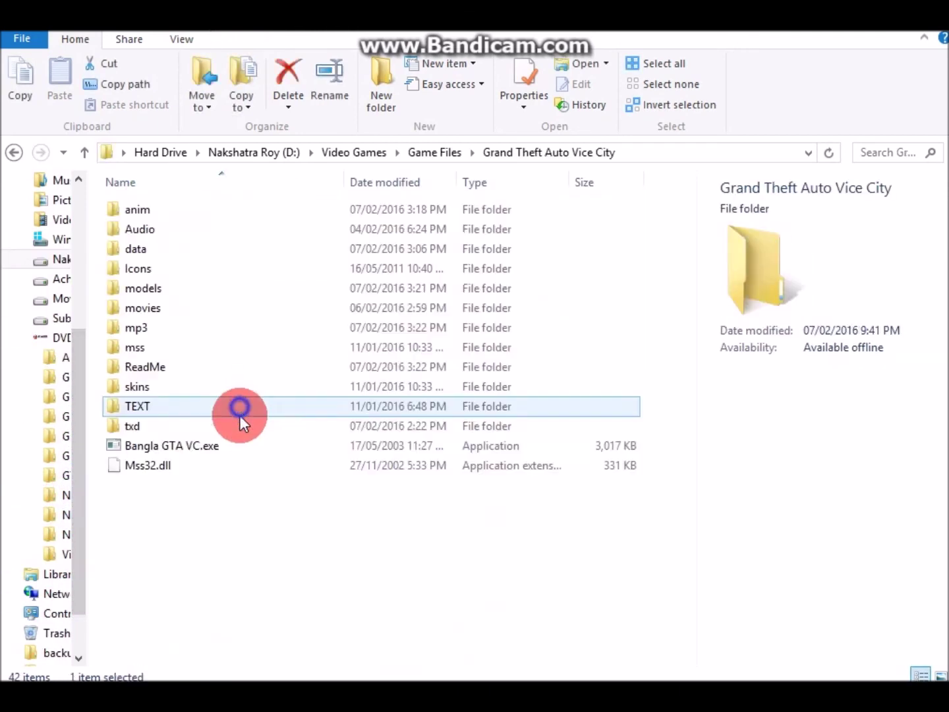
click(162, 445)
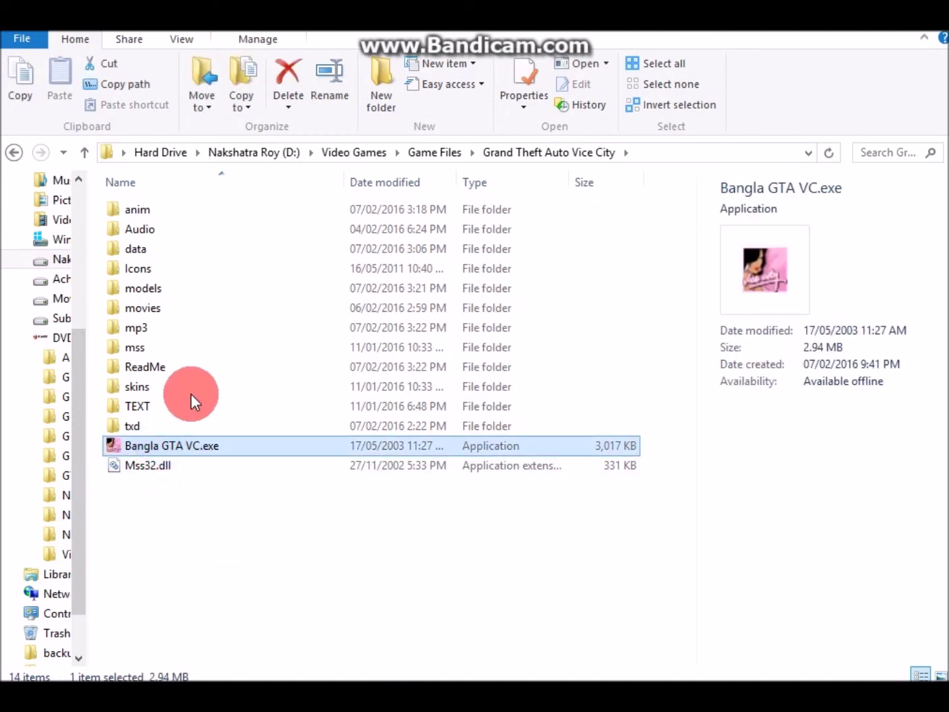
click(172, 549)
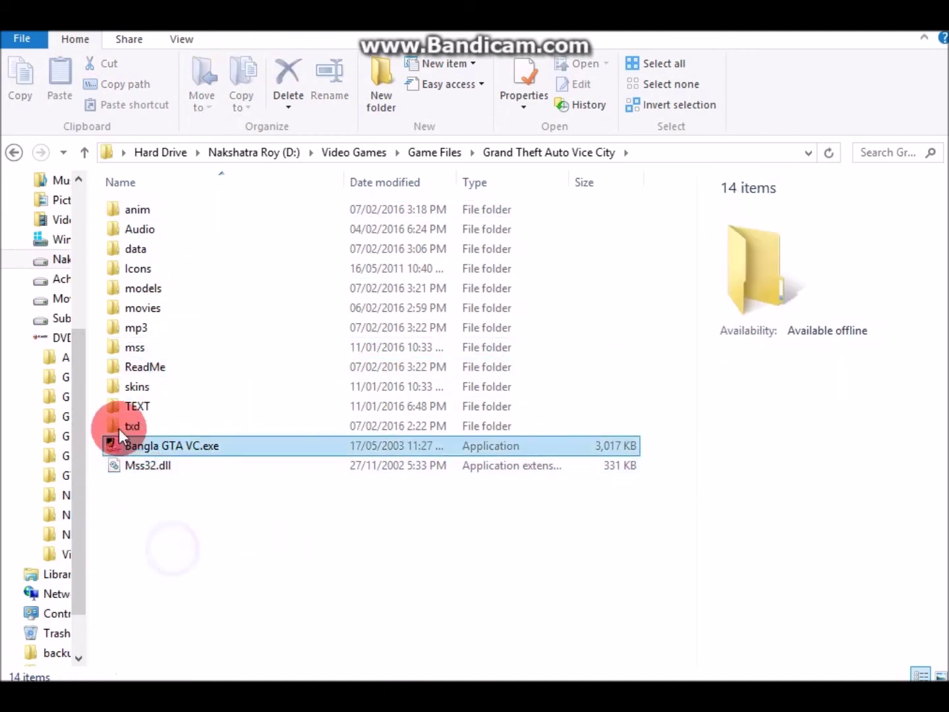
click(15, 151)
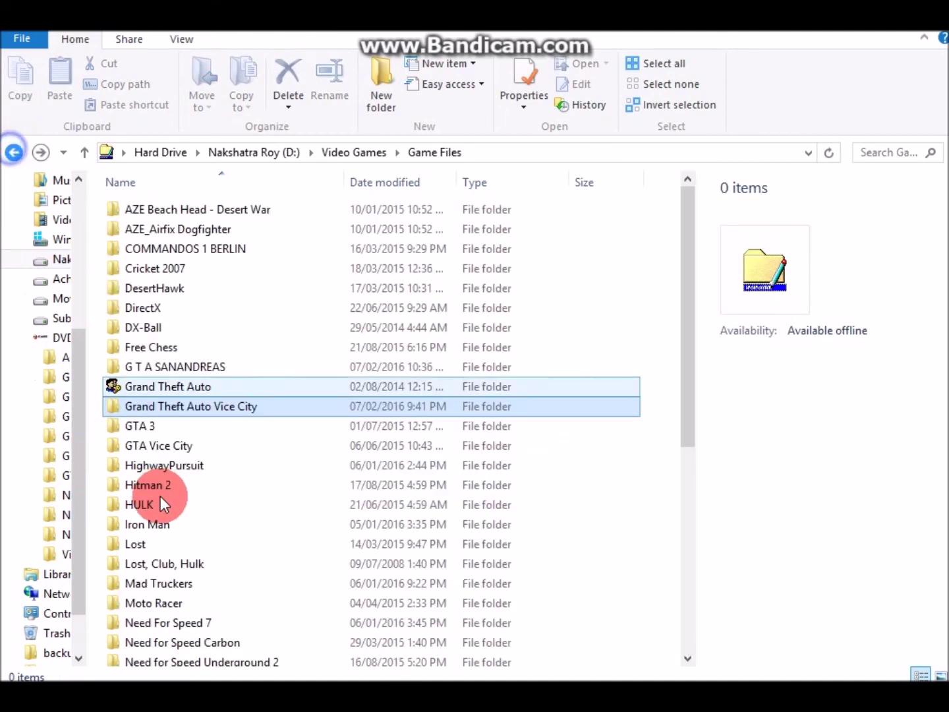
Open G T A SANANDREAS, look inside its models folder, and select gta_sa.exe.
double_click(211, 364)
click(163, 369)
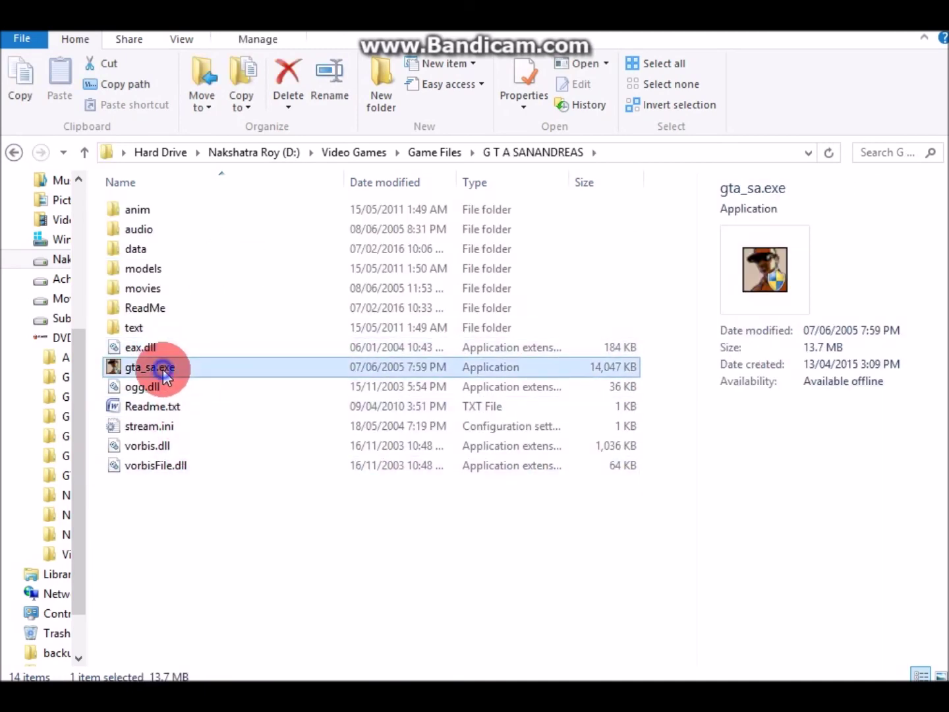
double_click(145, 268)
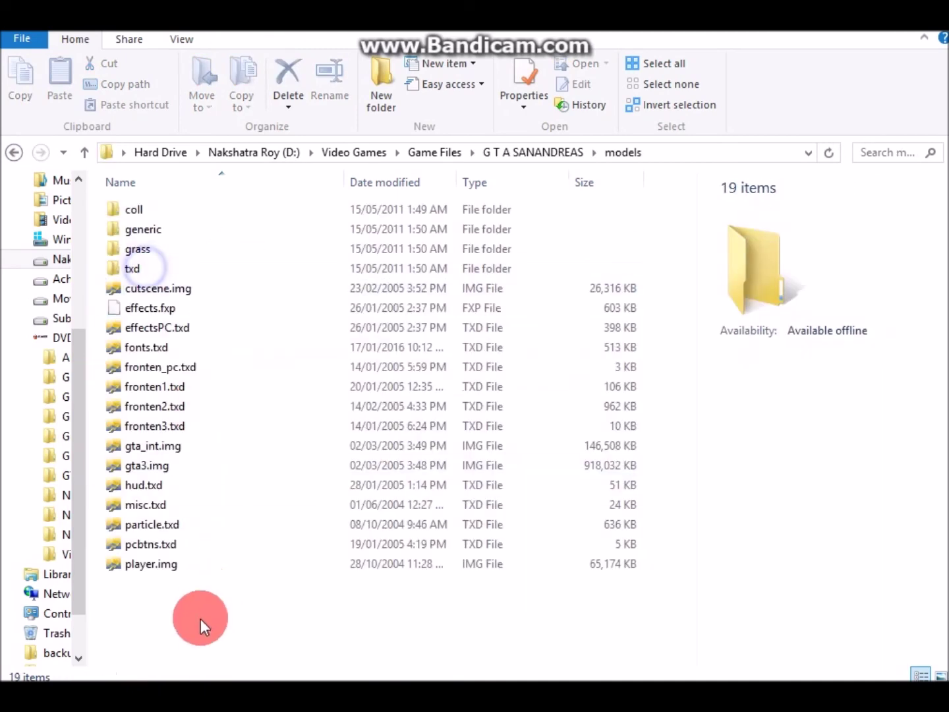
click(148, 466)
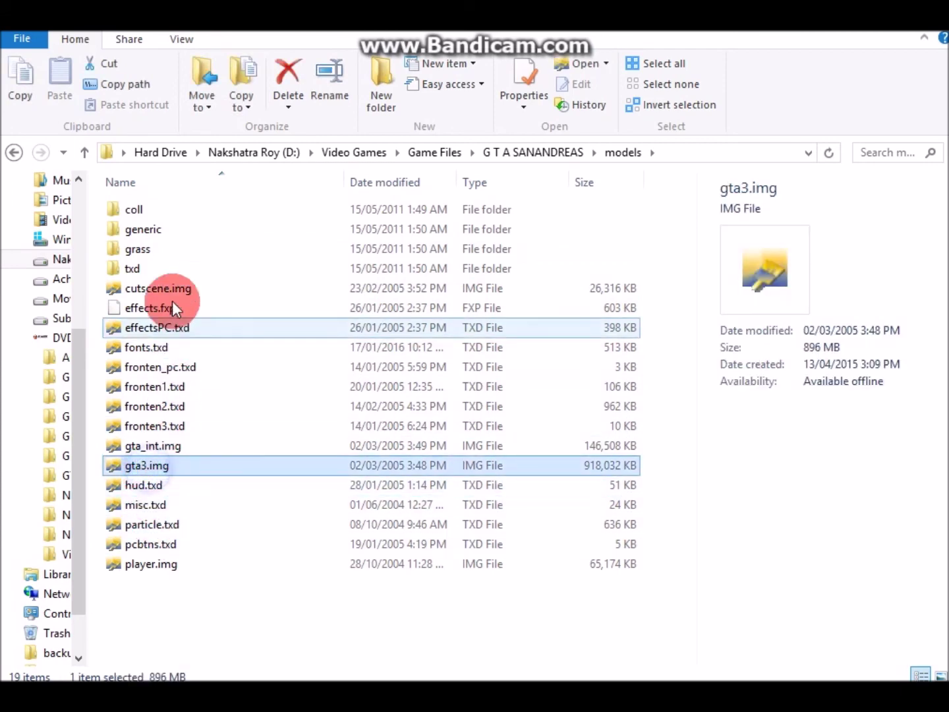
click(14, 152)
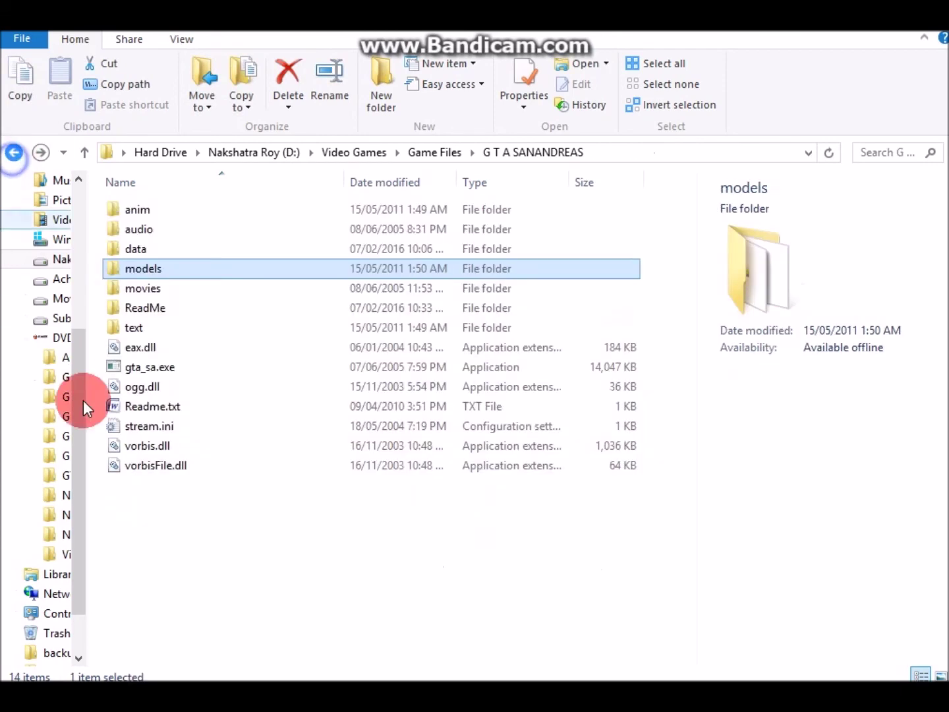
click(160, 367)
Extract gta_sa.exe with 7-Zip into a gta_sa folder, replacing all existing files.
right_click(166, 369)
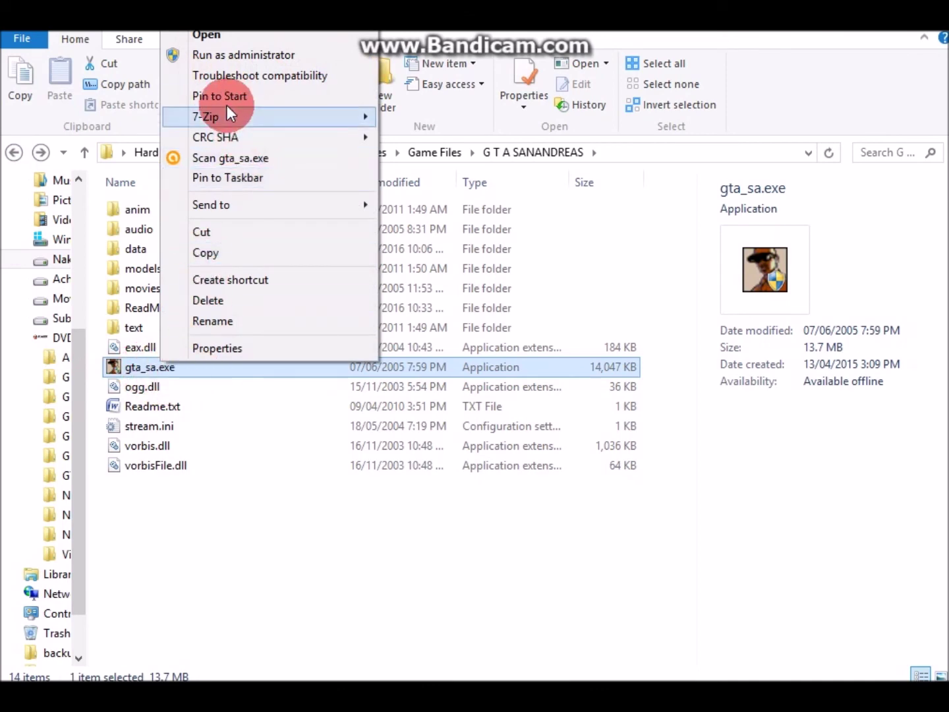
mouse_move(227, 117)
click(448, 157)
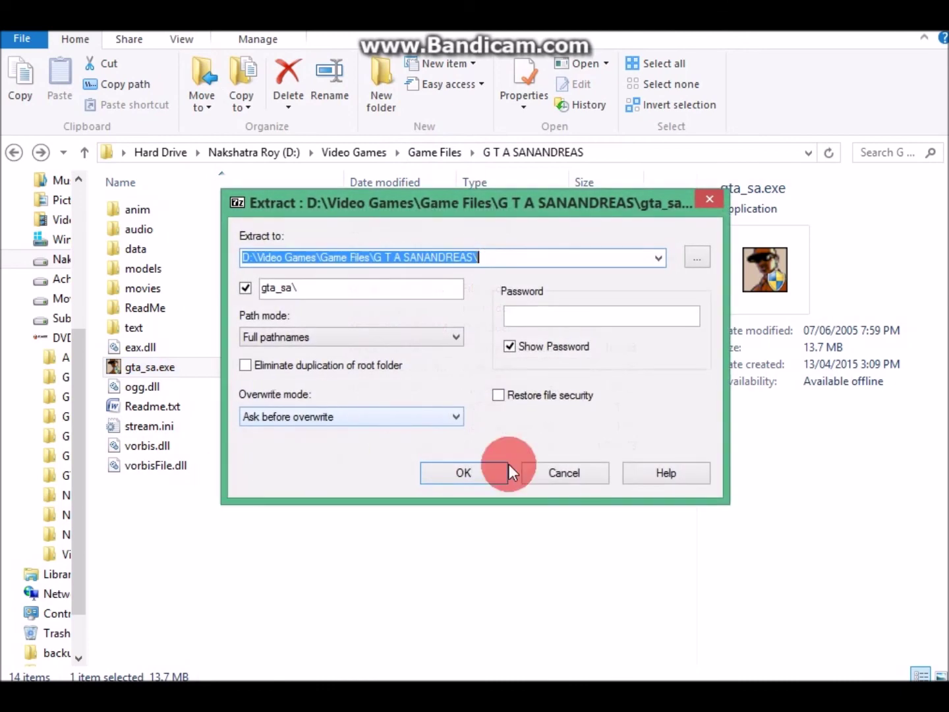
click(487, 471)
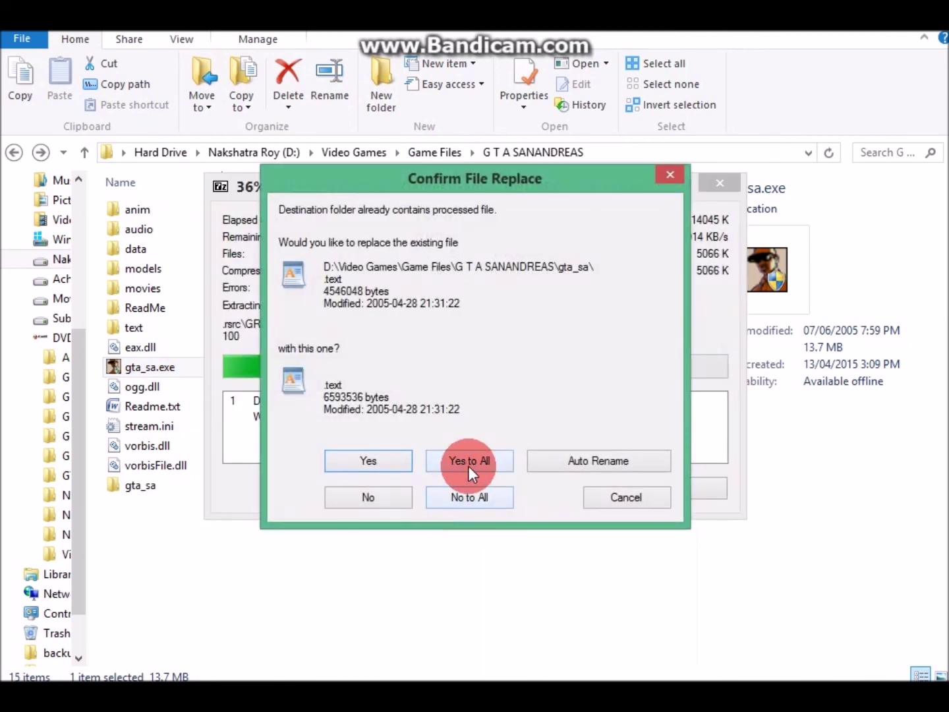
click(468, 464)
click(663, 489)
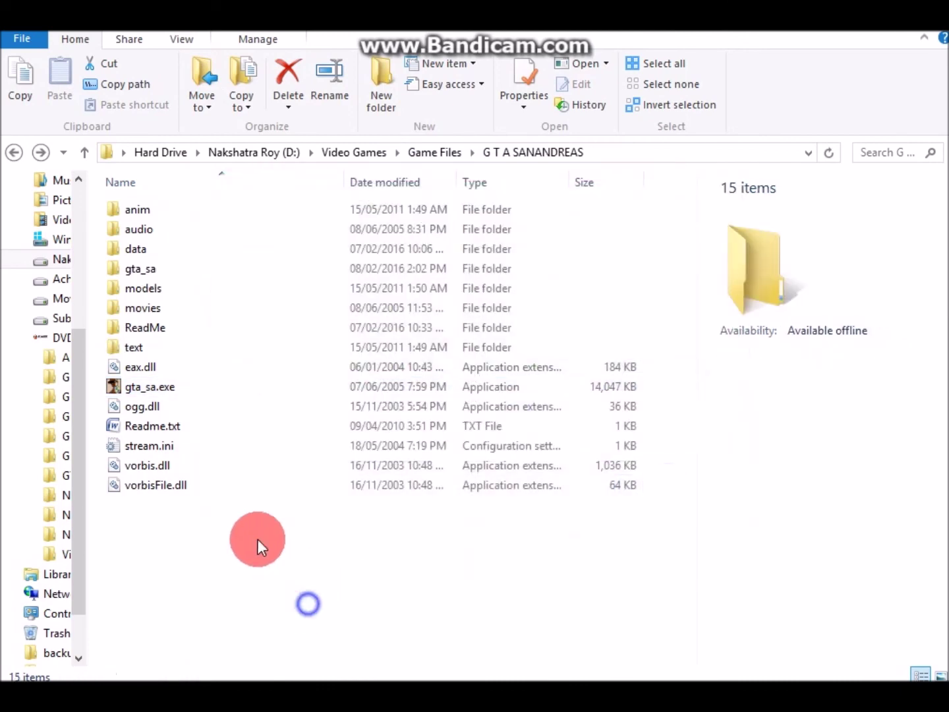
Open the new gta_sa folder and select its nine extracted parts.
click(169, 392)
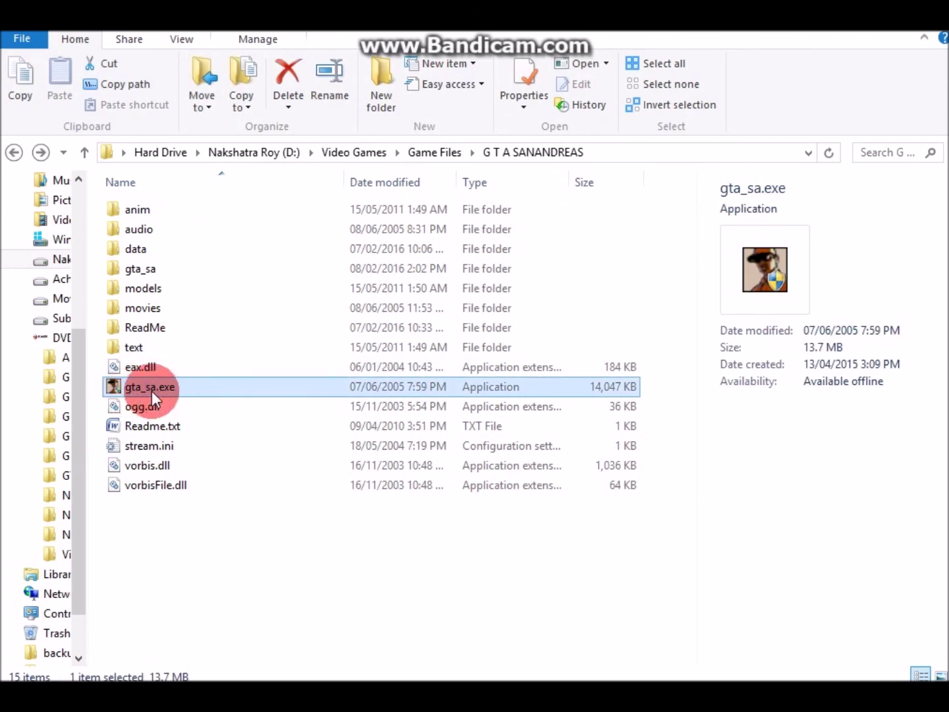
double_click(162, 269)
drag(168, 456, 240, 191)
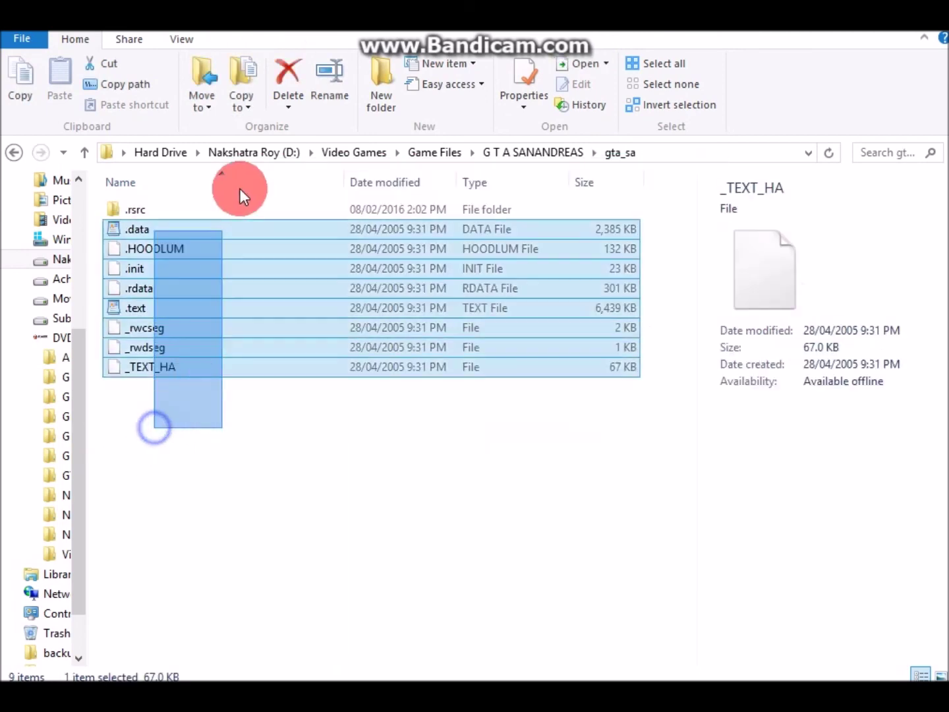
click(261, 571)
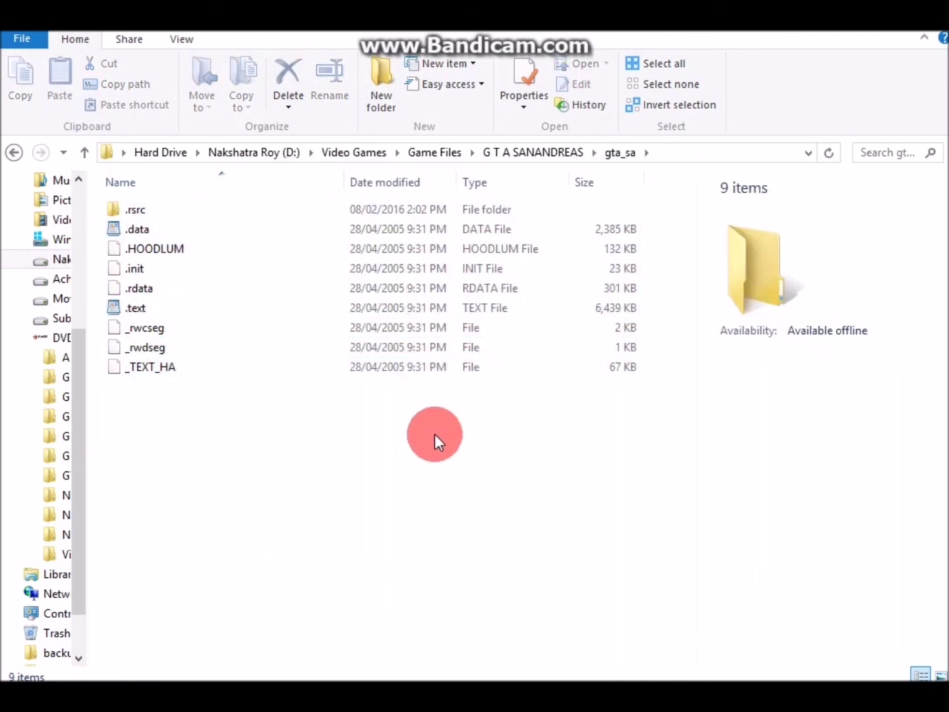